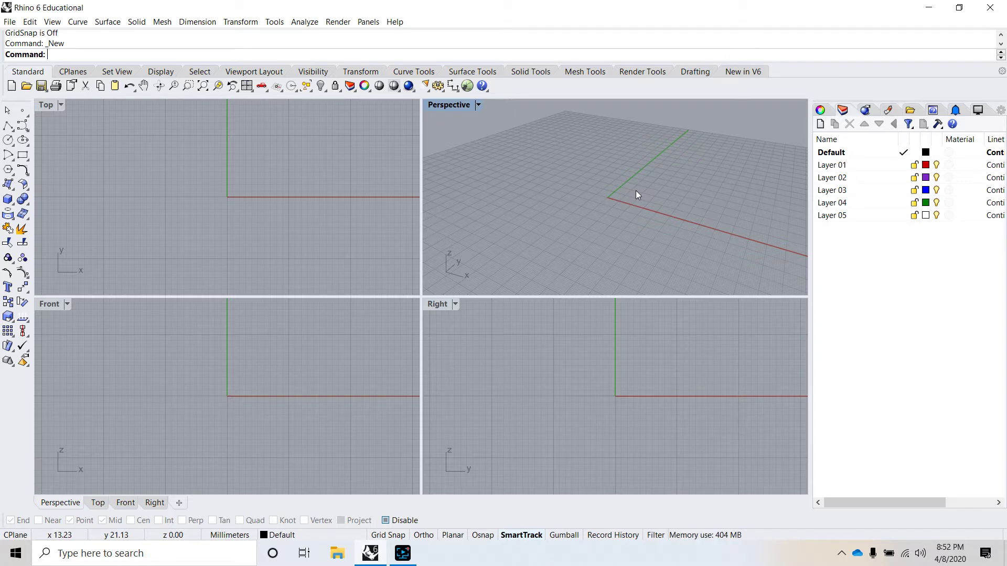
Open Chamfer.3dm from the Models folder
{"action": "left_click", "coordinate": [11, 23]}
{"action": "left_click", "coordinate": [32, 48]}
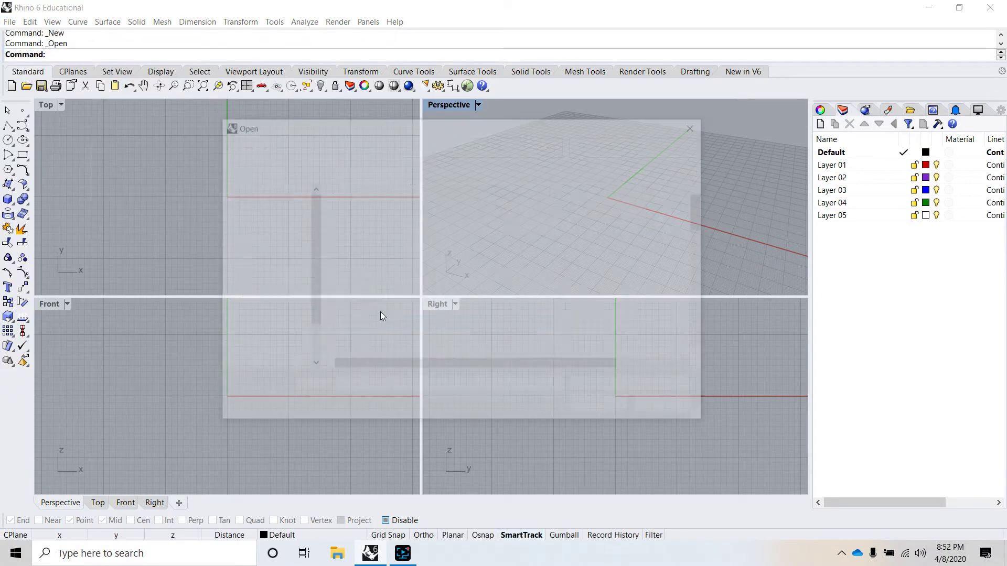
{"action": "left_click", "coordinate": [404, 335]}
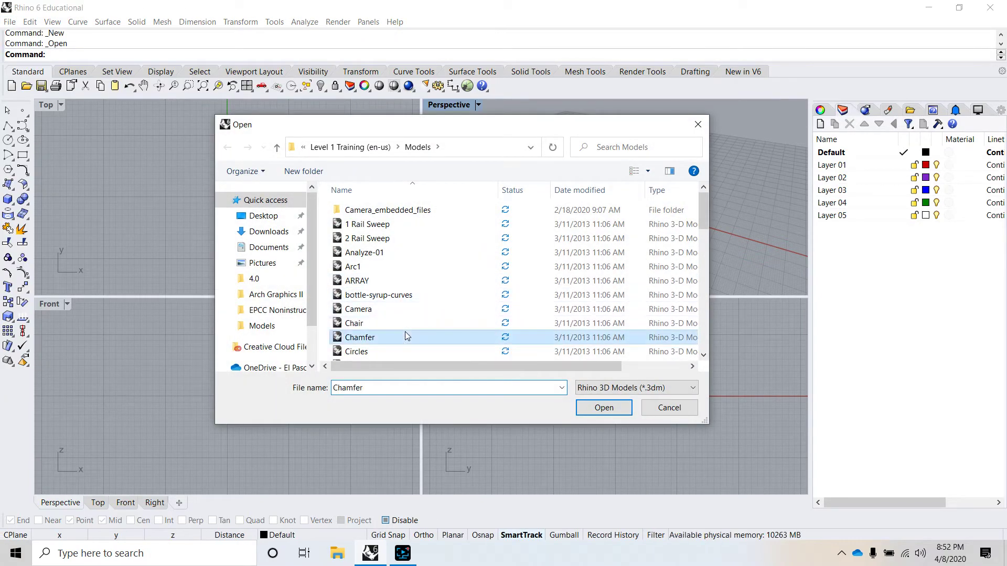
{"action": "left_click", "coordinate": [604, 408]}
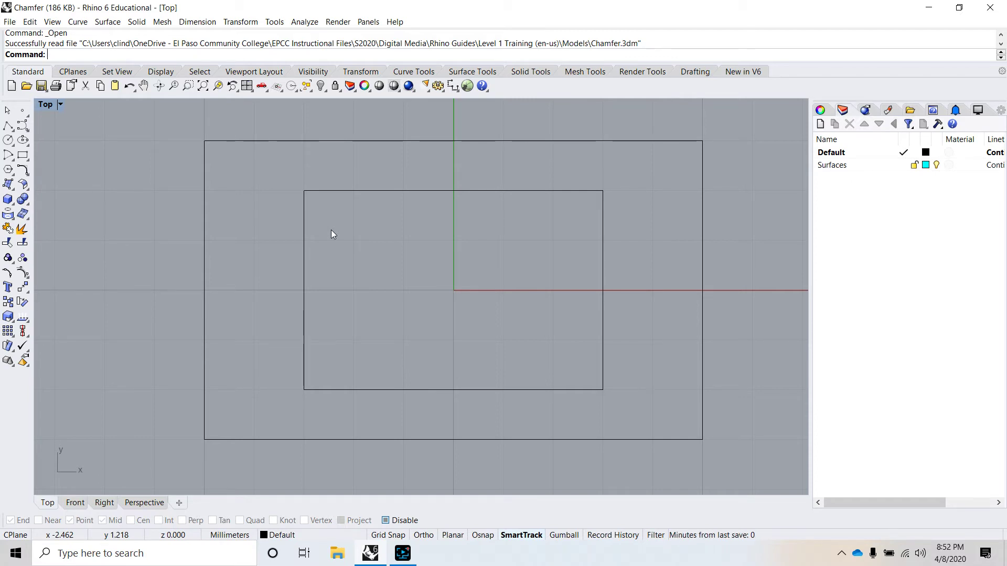
{"action": "left_click", "coordinate": [84, 22]}
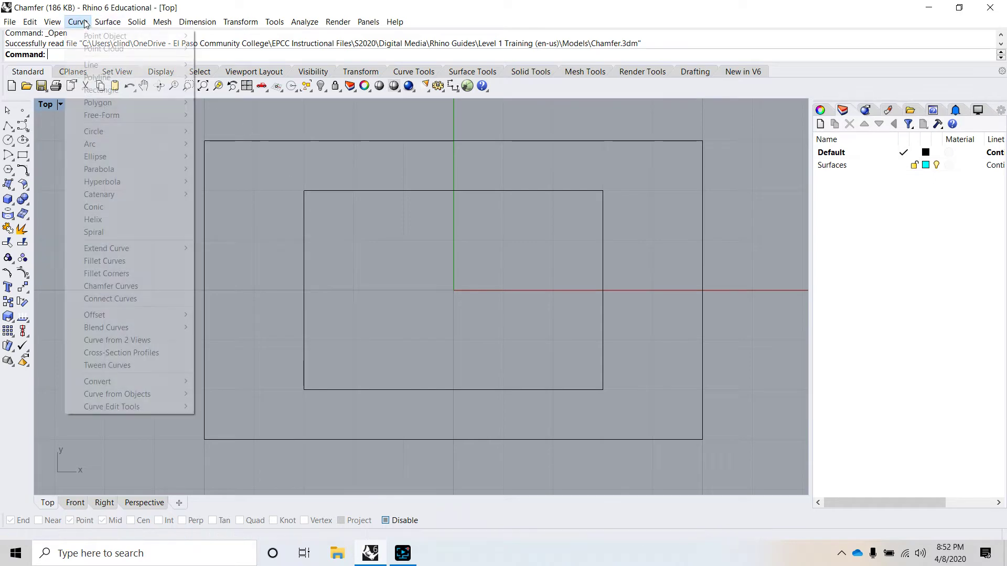
Chamfer the inner rectangle's top-left and top-right corners at distances 1,1
{"action": "left_click", "coordinate": [125, 287]}
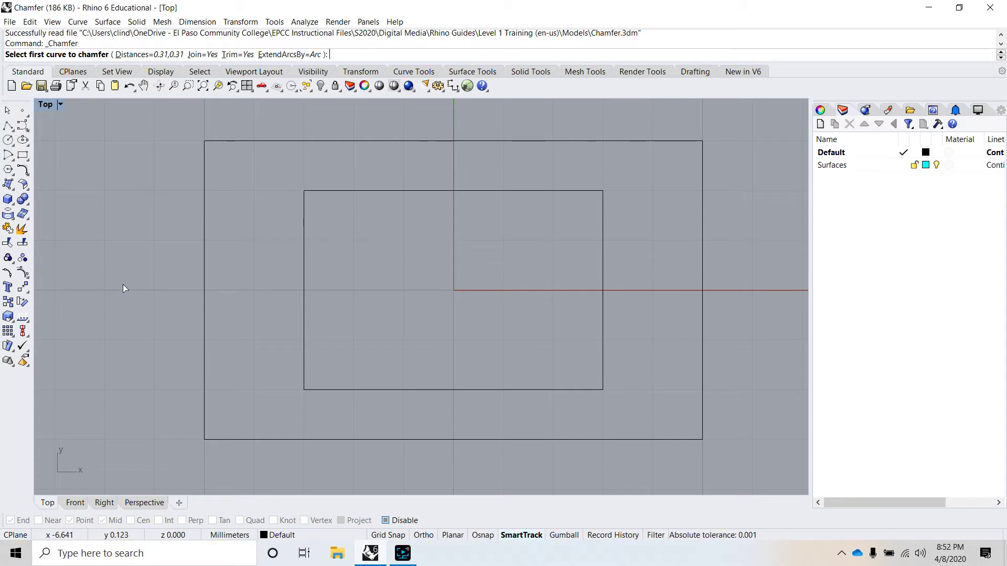
{"action": "type", "text": "1,1"}
{"action": "key", "text": "Return"}
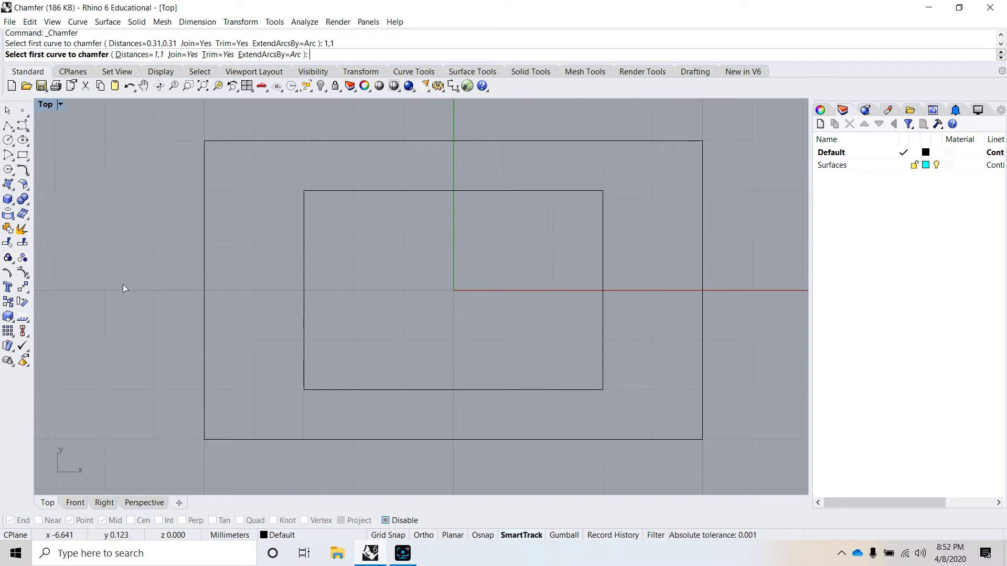
{"action": "left_click", "coordinate": [304, 233]}
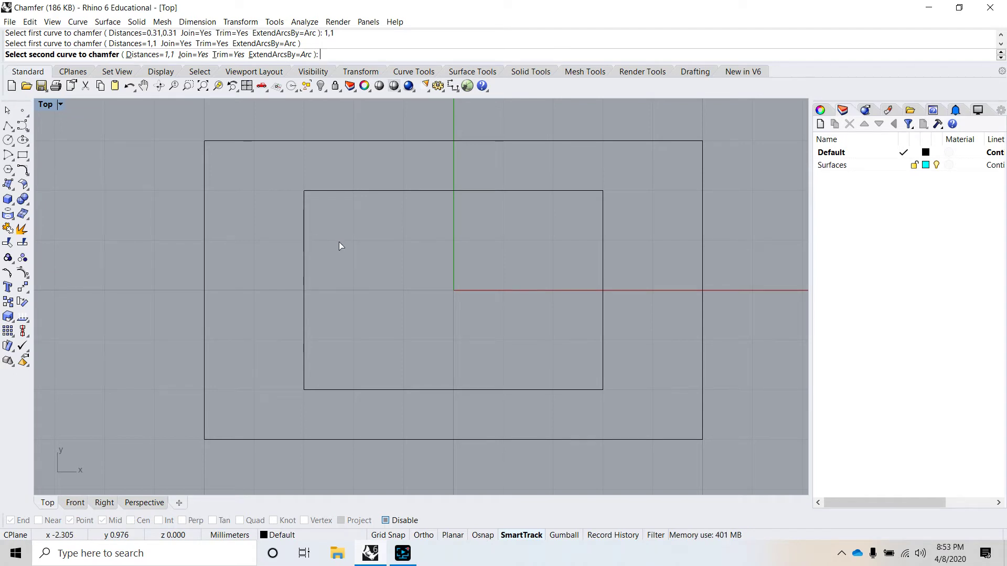
{"action": "left_click", "coordinate": [355, 191]}
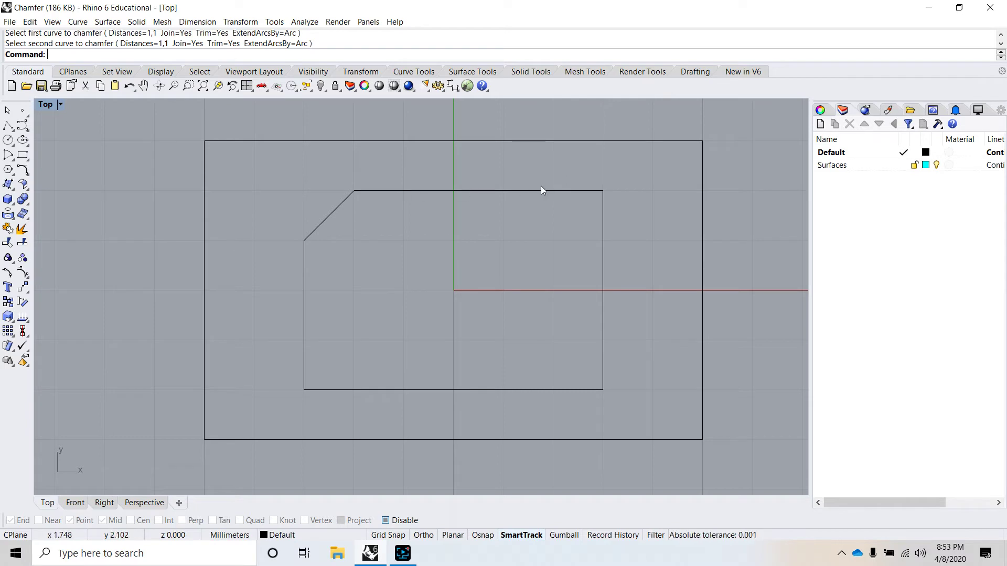
{"action": "key", "text": "Return"}
{"action": "left_click", "coordinate": [580, 190]}
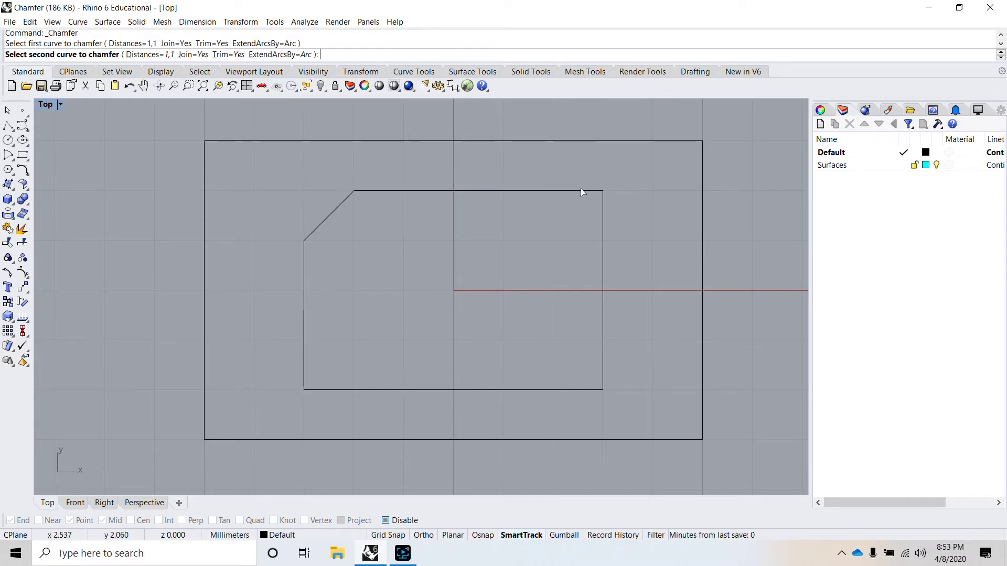
{"action": "left_click", "coordinate": [601, 223]}
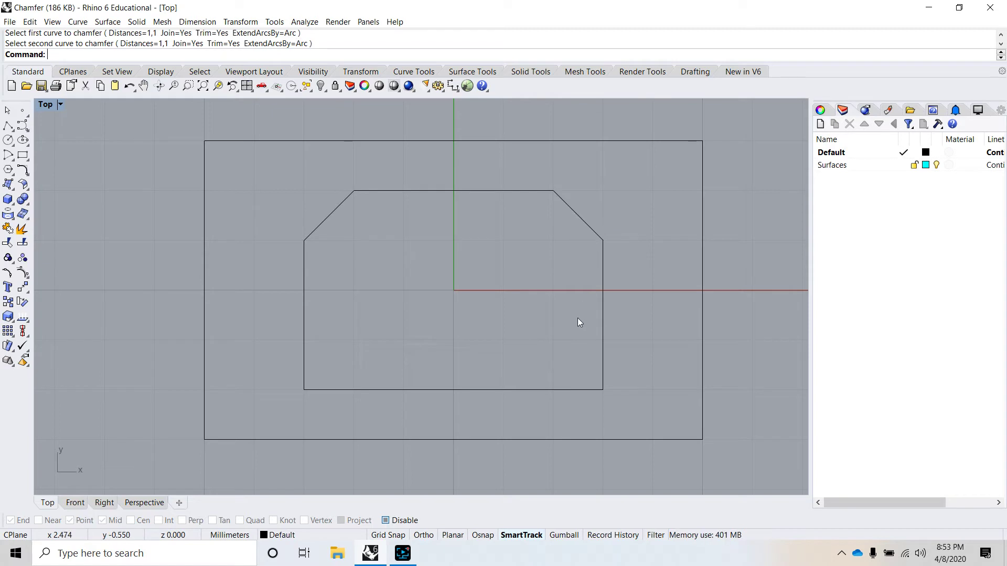
Chamfer the inner rectangle's bottom-right and bottom-left corners at 1,1
{"action": "key", "text": "Return"}
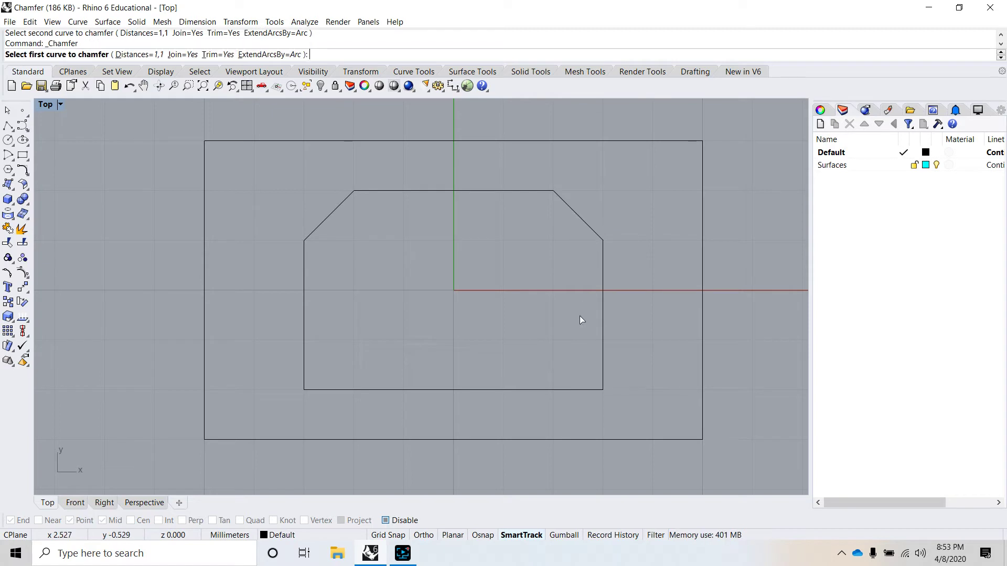
{"action": "left_click", "coordinate": [603, 336]}
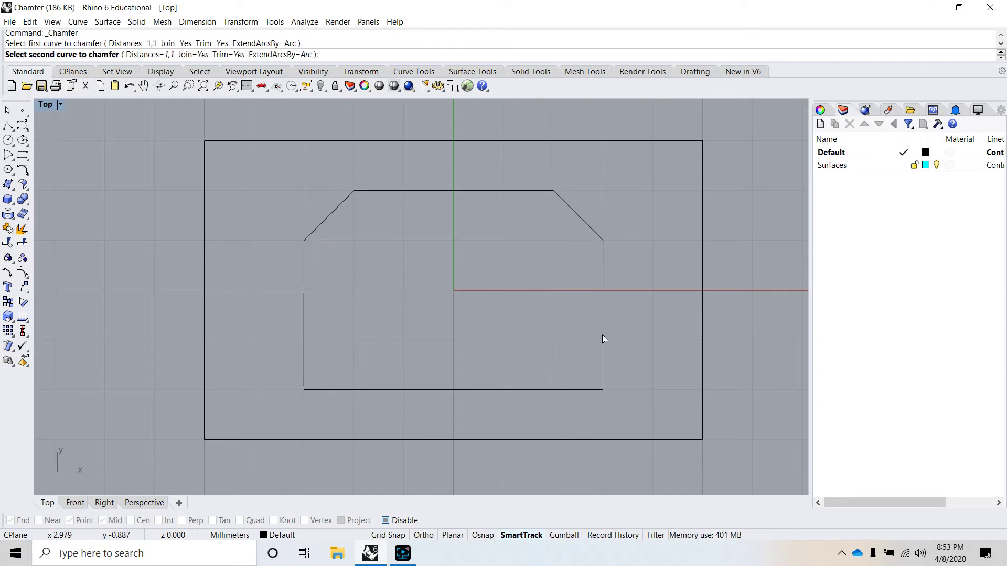
{"action": "left_click", "coordinate": [580, 389]}
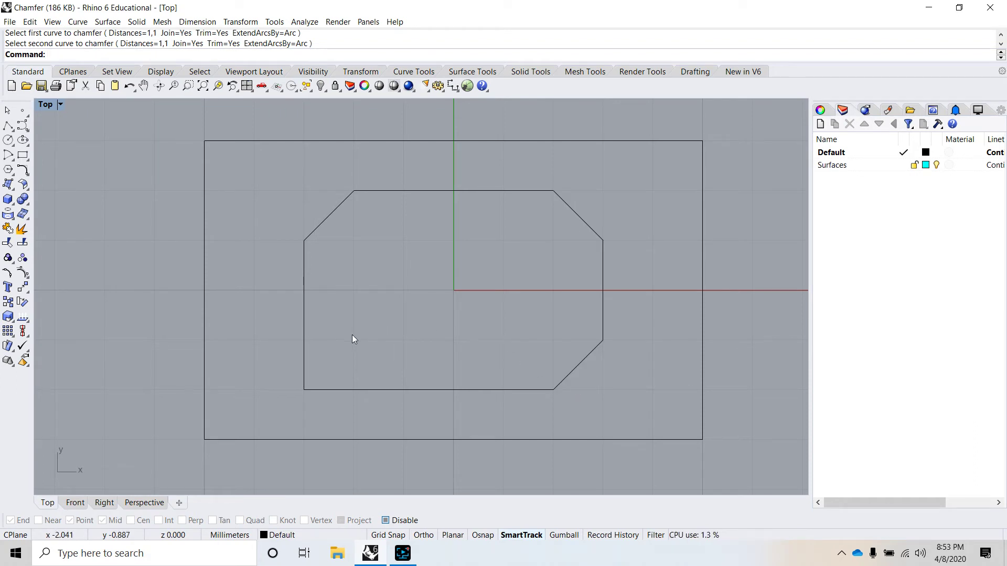
{"action": "key", "text": "Return"}
{"action": "left_click", "coordinate": [346, 389]}
{"action": "left_click", "coordinate": [306, 347]}
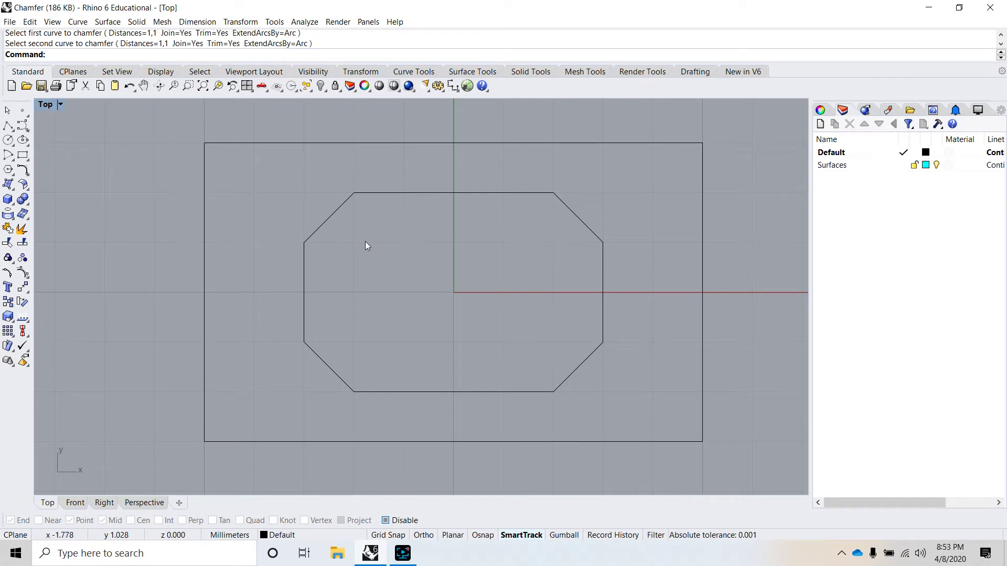
Repeat Chamfer with the distances changed to 3,2
{"action": "key", "text": "Return"}
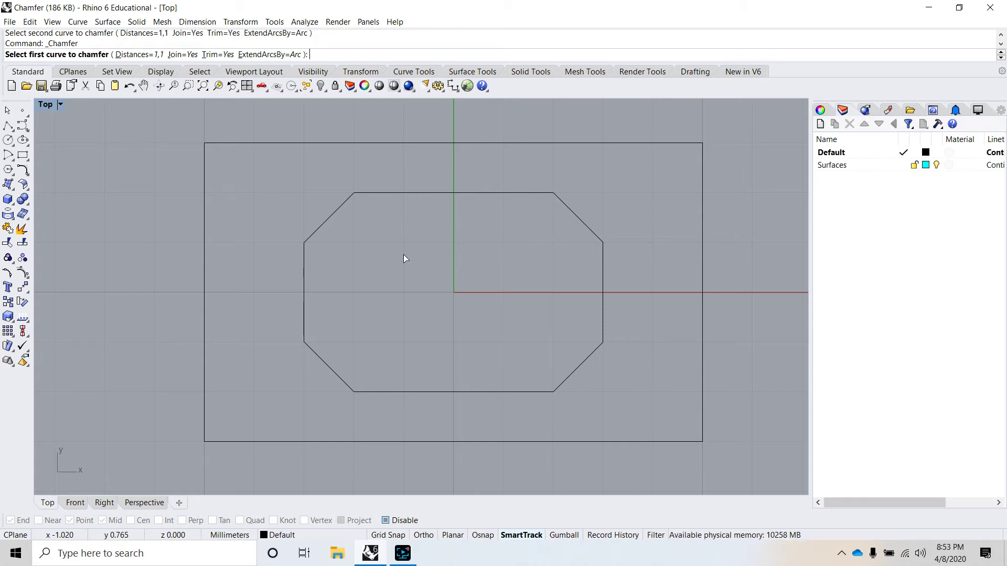
{"action": "type", "text": "3,2"}
{"action": "key", "text": "Return"}
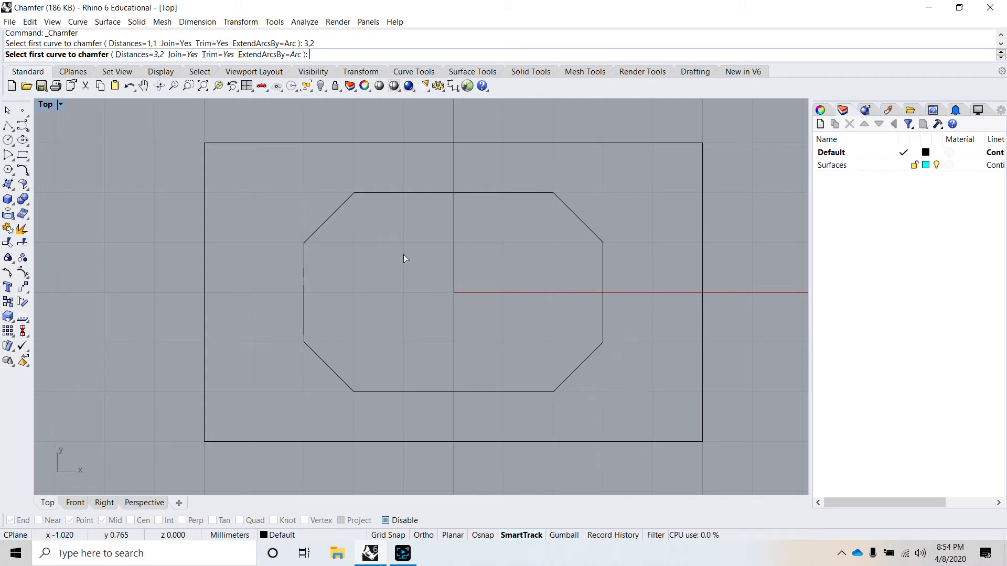
Chamfer the outer rectangle's top-left, top-right, bottom-right and bottom-left corners at 3,2
{"action": "left_click", "coordinate": [250, 143]}
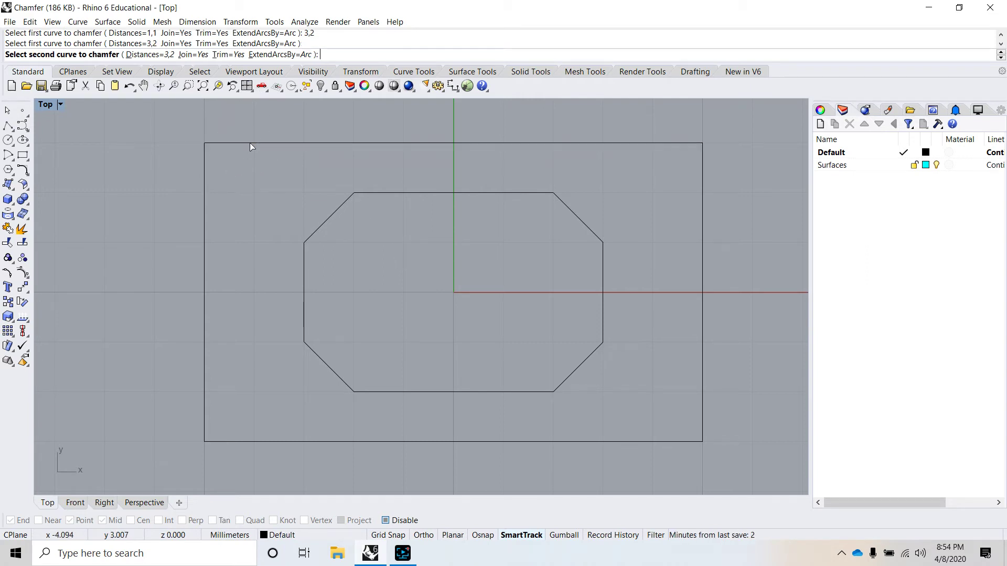
{"action": "left_click", "coordinate": [204, 208]}
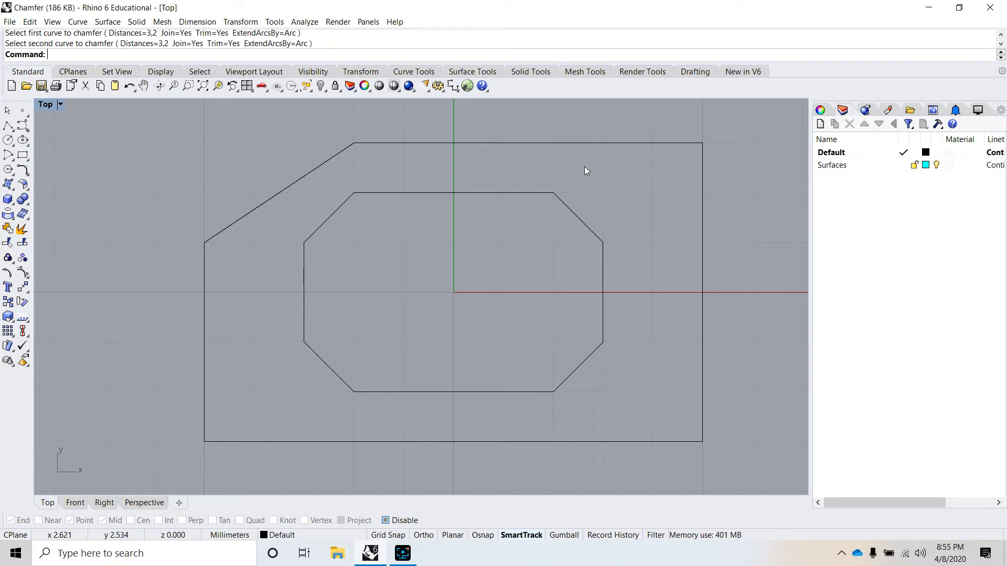
{"action": "key", "text": "Return"}
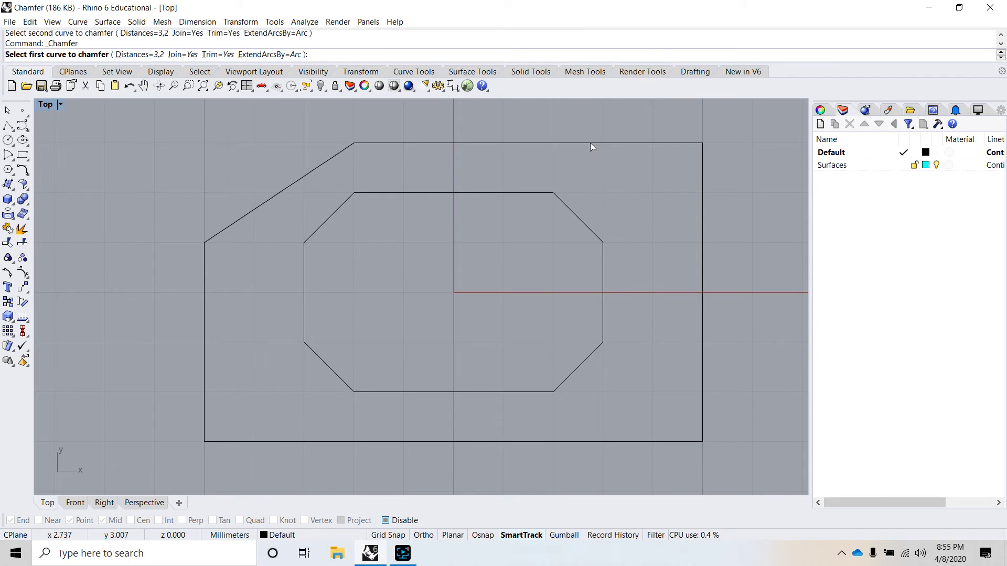
{"action": "left_click", "coordinate": [590, 143]}
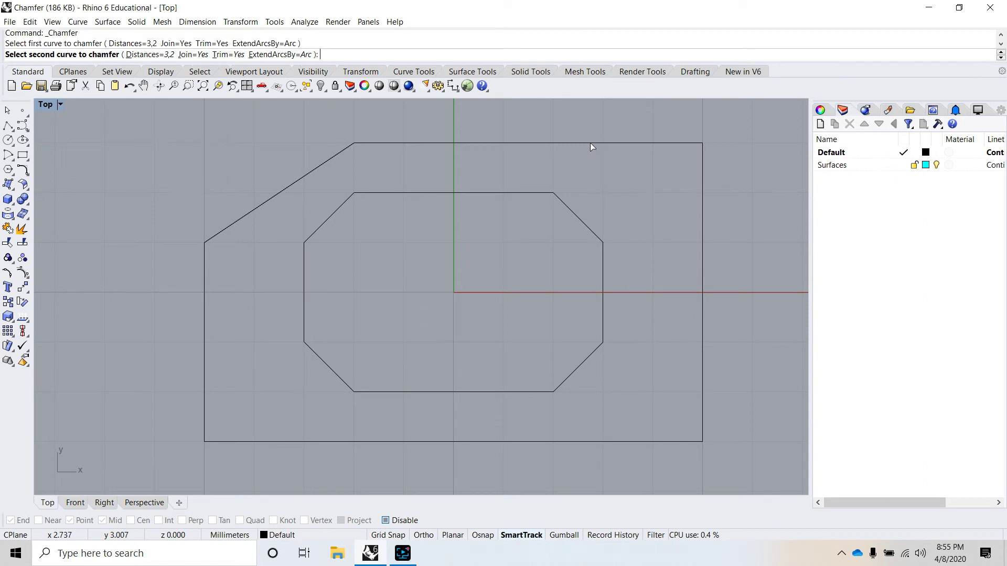
{"action": "left_click", "coordinate": [703, 213]}
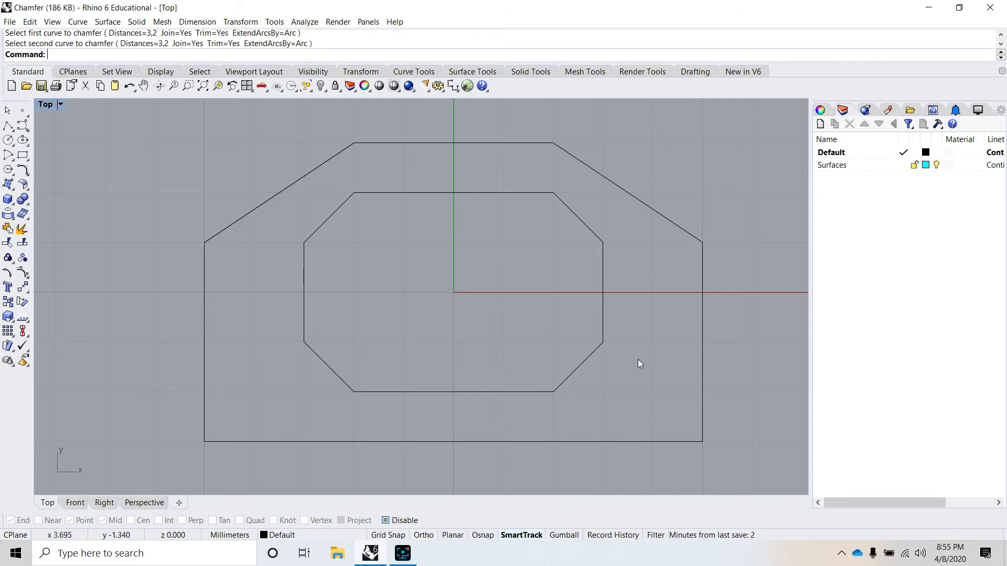
{"action": "key", "text": "Return"}
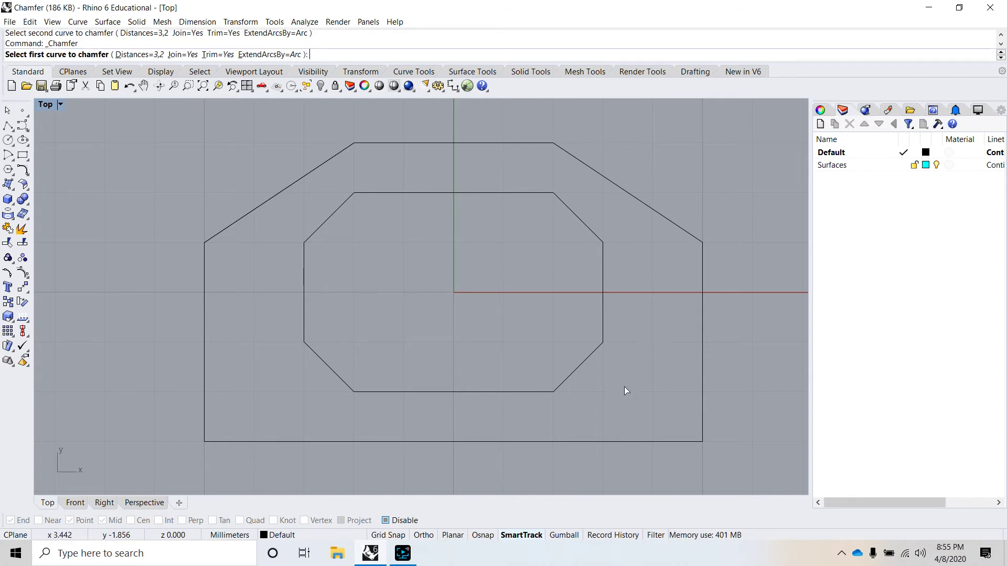
{"action": "left_click", "coordinate": [588, 441]}
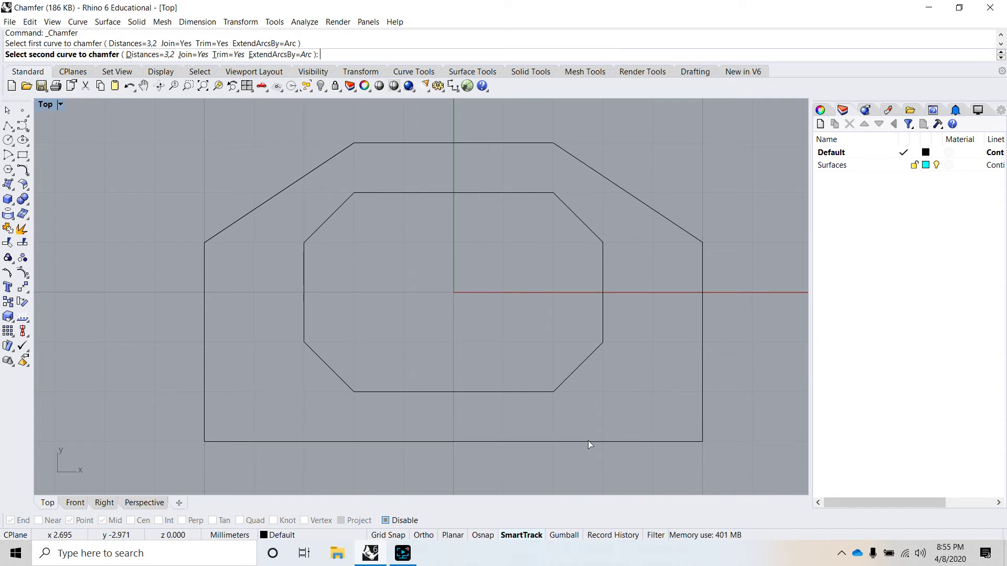
{"action": "left_click", "coordinate": [703, 365]}
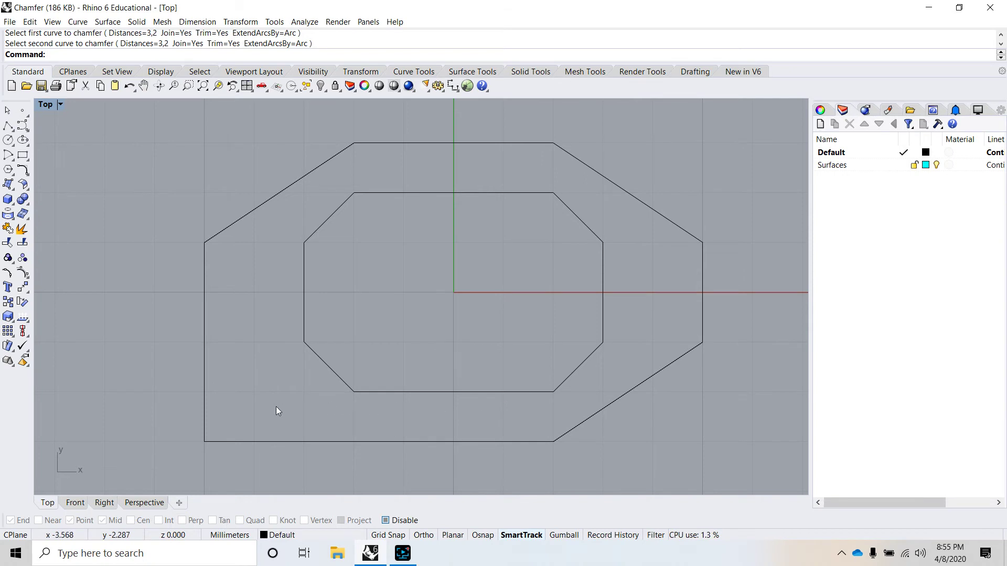
{"action": "key", "text": "Return"}
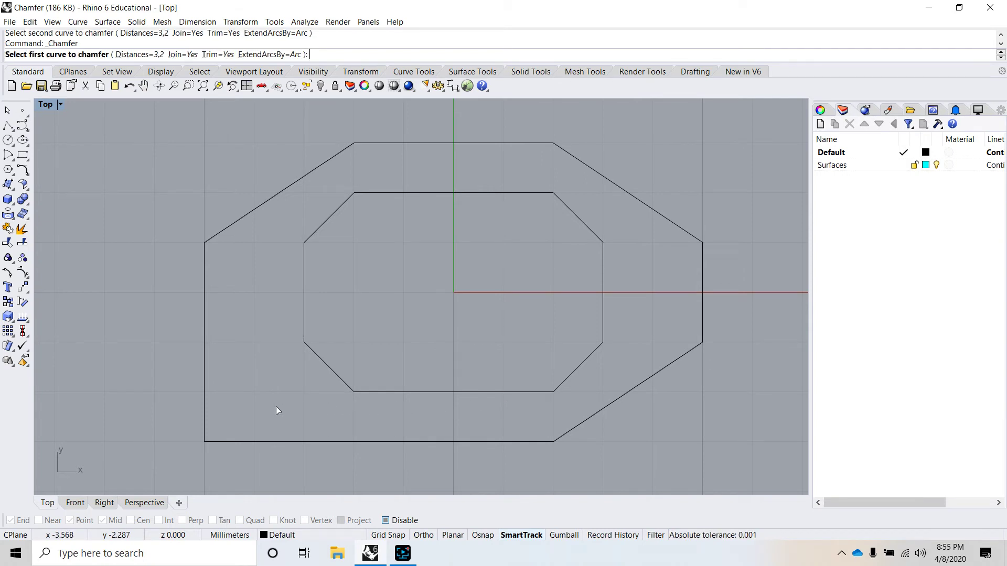
{"action": "left_click", "coordinate": [305, 442]}
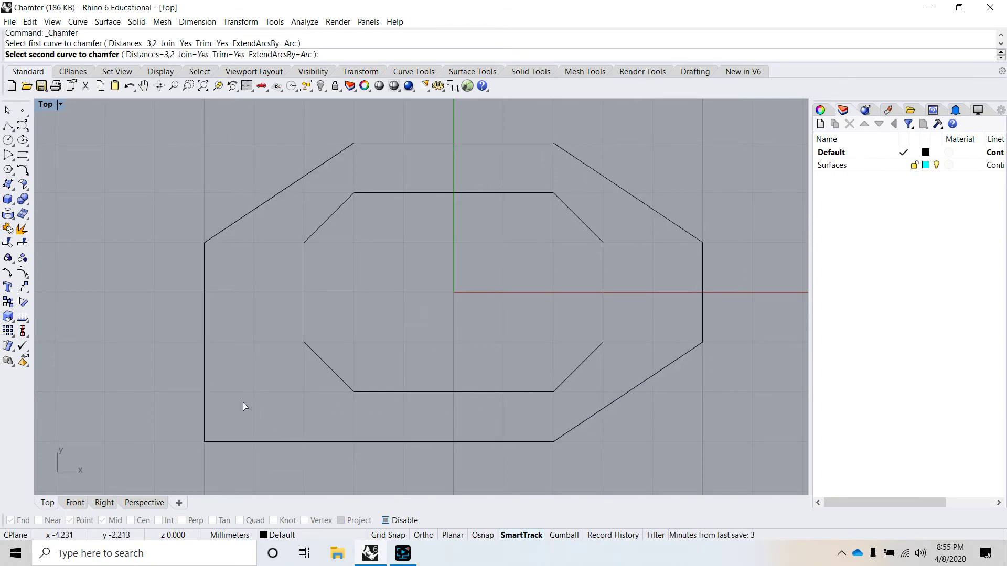
{"action": "left_click", "coordinate": [206, 369]}
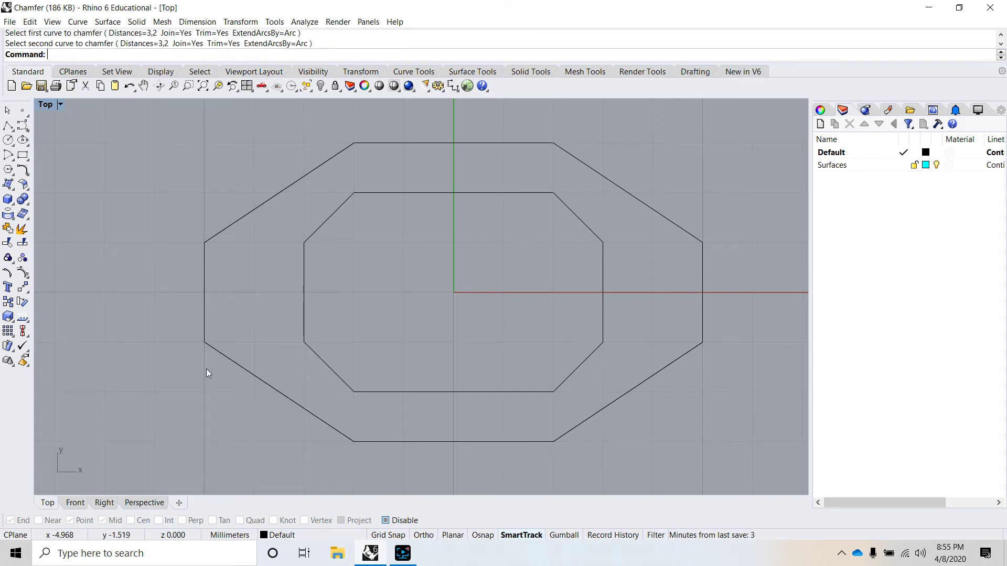
{"action": "scroll", "coordinate": [480, 288], "scroll_direction": "down", "scroll_amount": 2}
Restore the four-viewport layout and orbit Perspective to see the octagons' heights
{"action": "scroll", "coordinate": [467, 283], "scroll_direction": "up", "scroll_amount": 2}
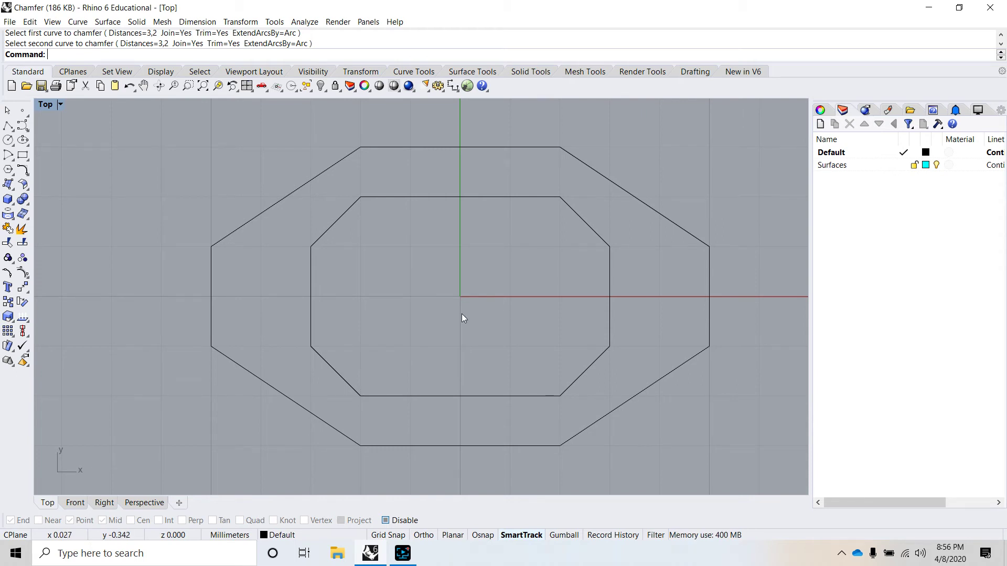
{"action": "double_click", "coordinate": [52, 106]}
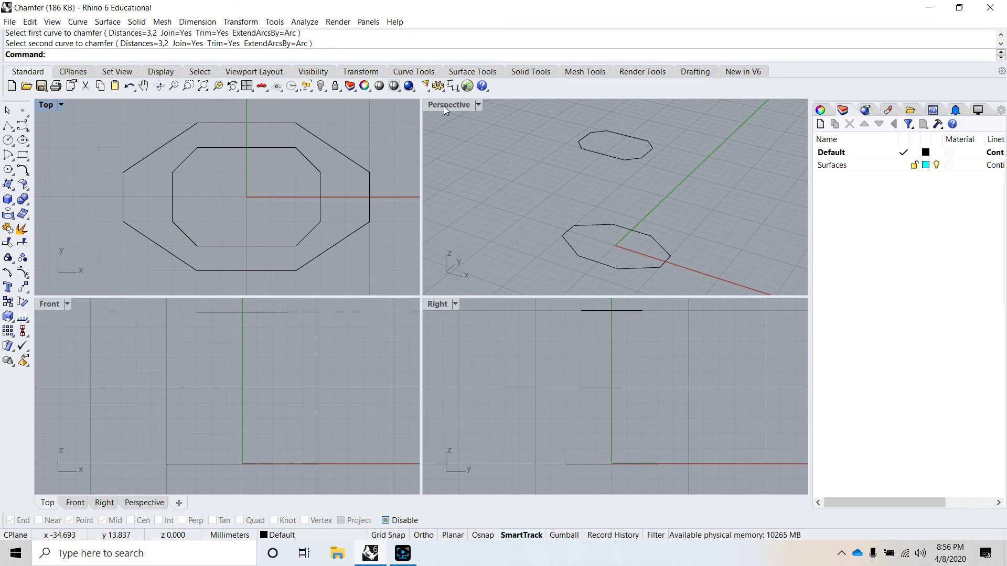
{"action": "mouse_move", "coordinate": [579, 210]}
{"action": "right_mouse_down"}
{"action": "mouse_move", "coordinate": [590, 205]}
{"action": "mouse_move", "coordinate": [589, 219]}
{"action": "mouse_move", "coordinate": [575, 190]}
{"action": "mouse_move", "coordinate": [593, 196]}
{"action": "right_mouse_up"}
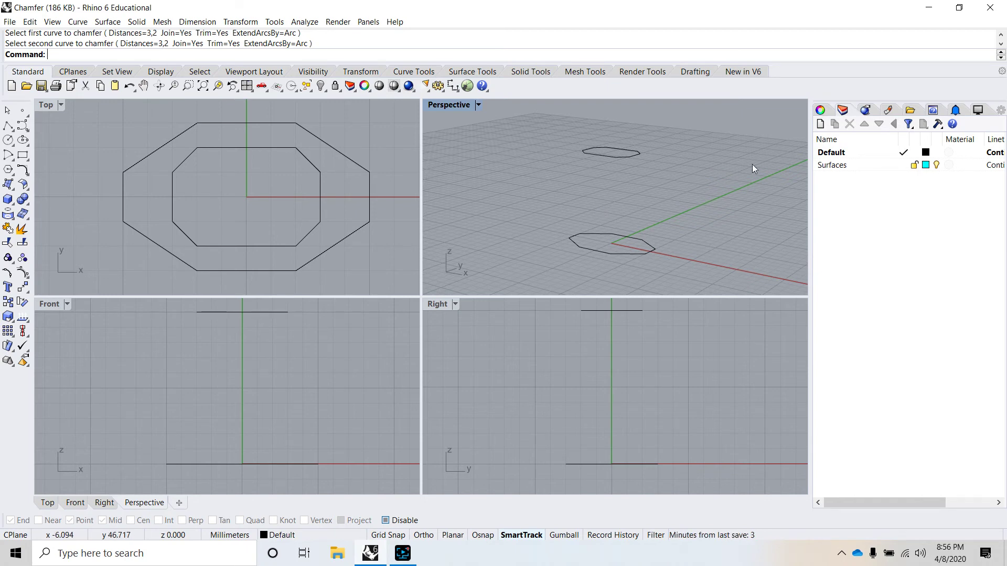
Make Surfaces the current layer in the Layers panel
{"action": "double_click", "coordinate": [832, 165]}
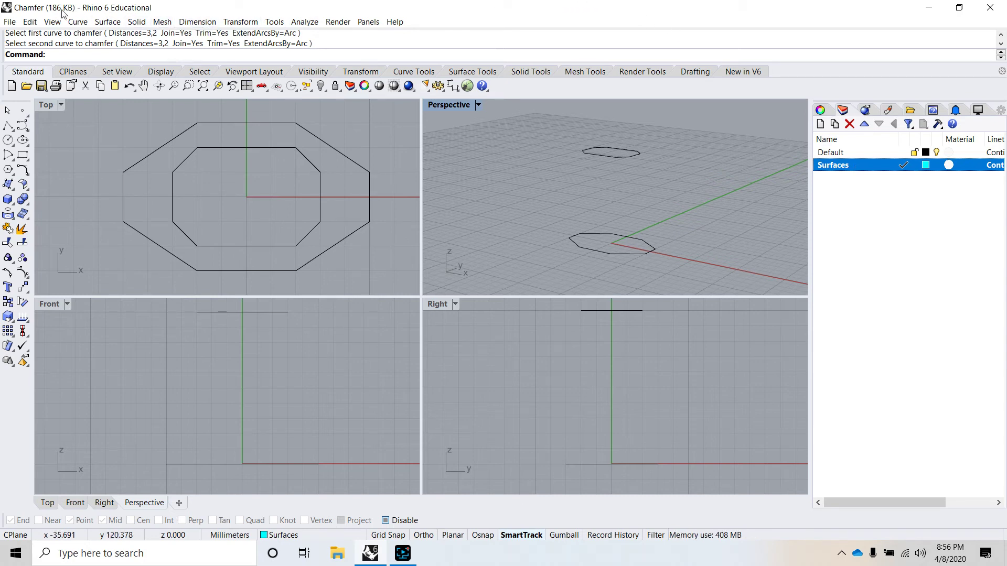
Select both octagon curves with Edit > Select Objects > Curves
{"action": "left_click", "coordinate": [36, 22]}
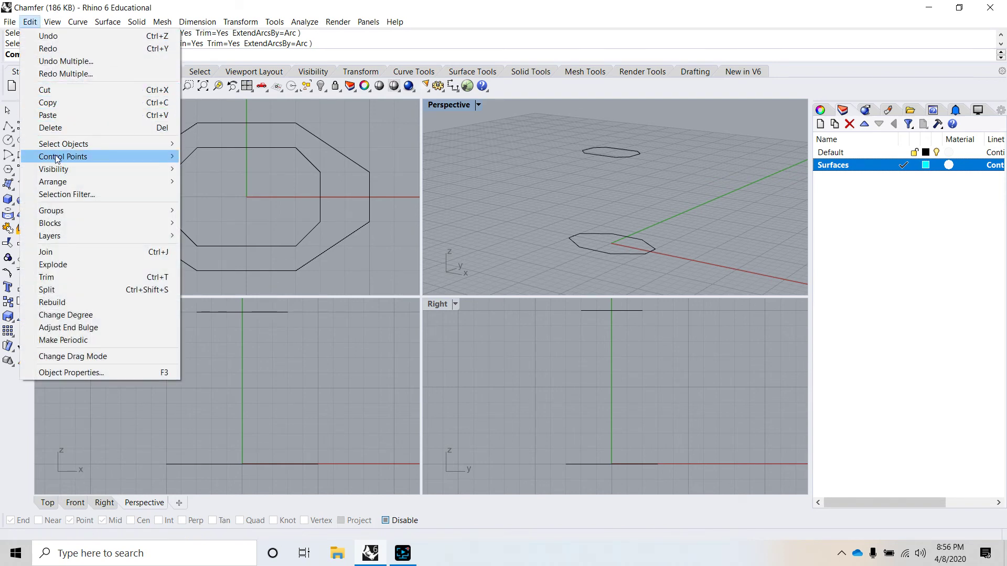
{"action": "mouse_move", "coordinate": [57, 159]}
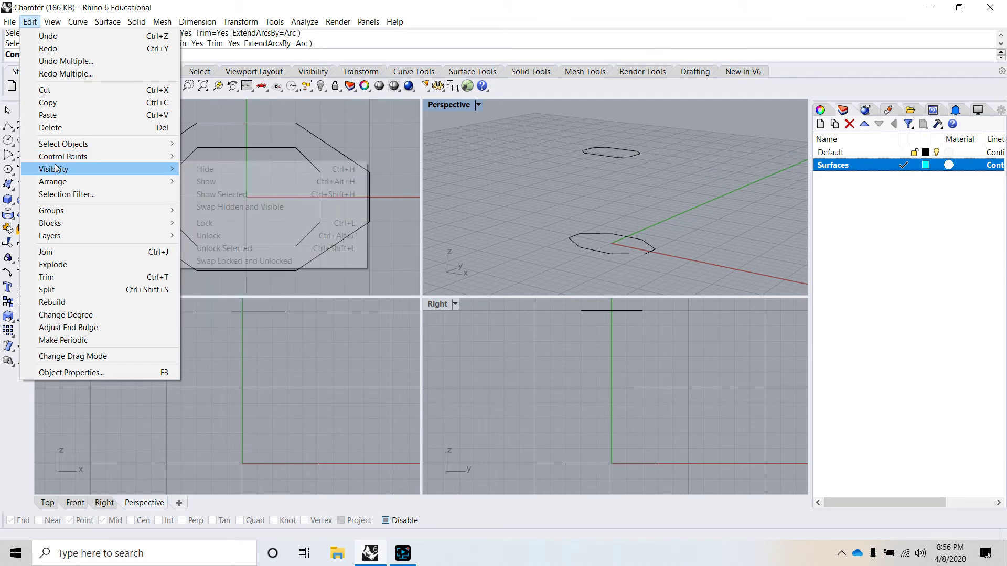
{"action": "mouse_move", "coordinate": [62, 190]}
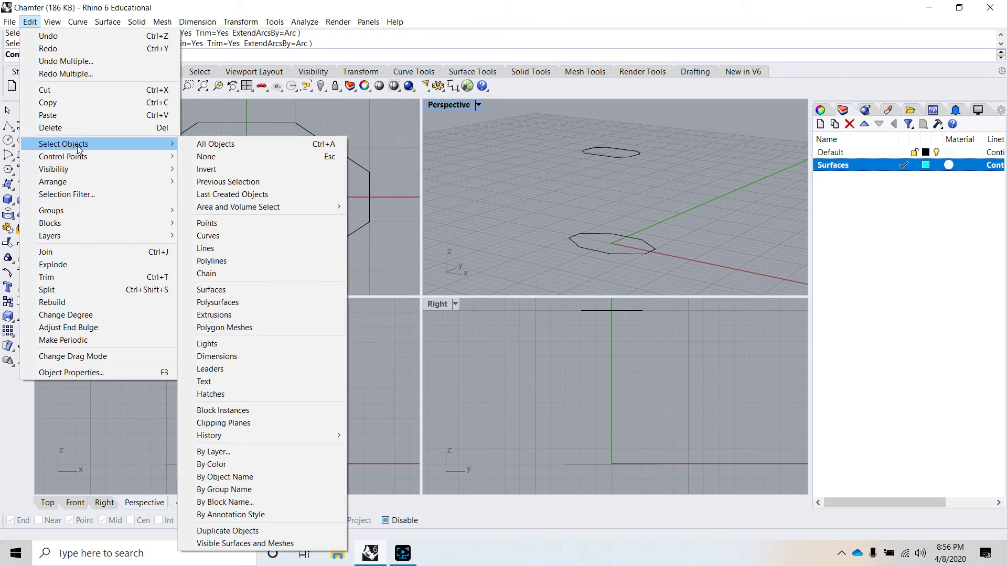
{"action": "left_click", "coordinate": [238, 237]}
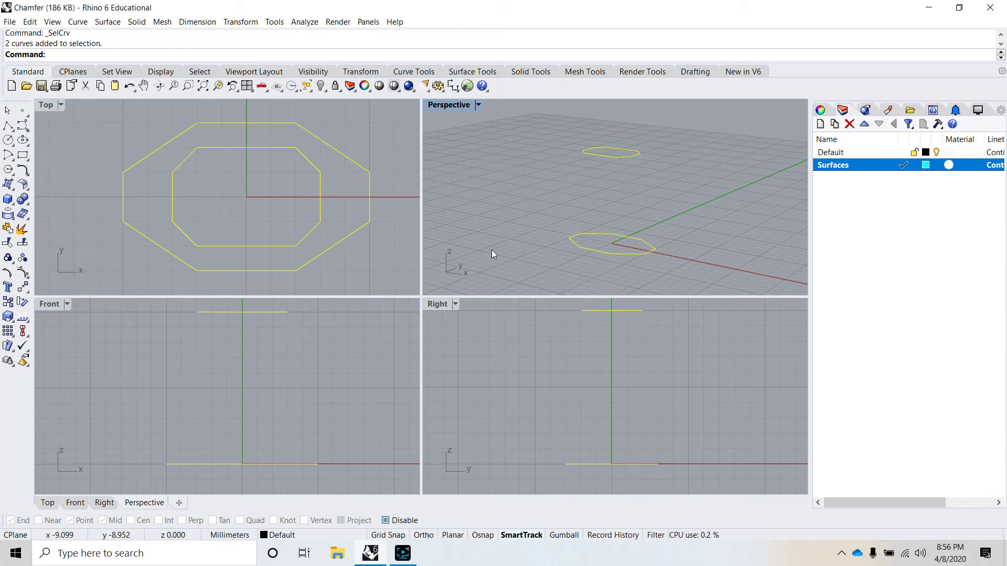
Start Loft on the octagons, flip the upper seam and move the lower seam to the lower-left edge
{"action": "type", "text": "Loft"}
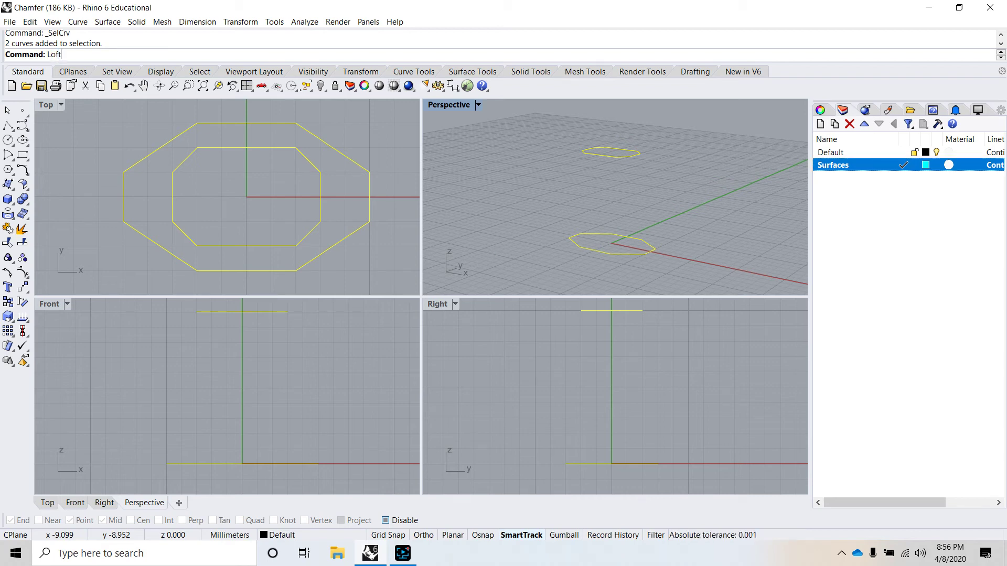
{"action": "key", "text": "Return"}
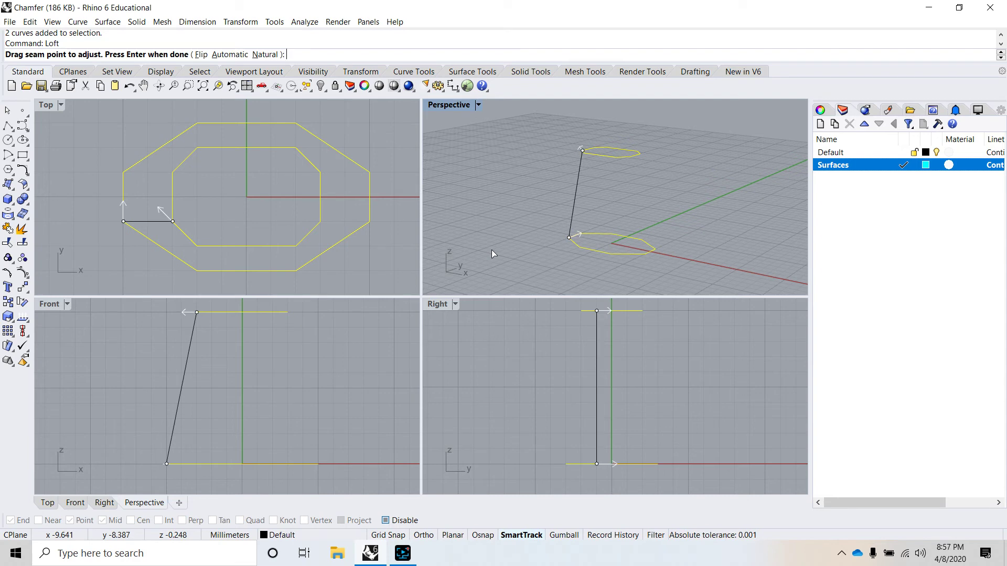
{"action": "right_click_drag", "start_coordinate": [524, 201], "coordinate": [616, 221]}
{"action": "left_click", "coordinate": [624, 186]}
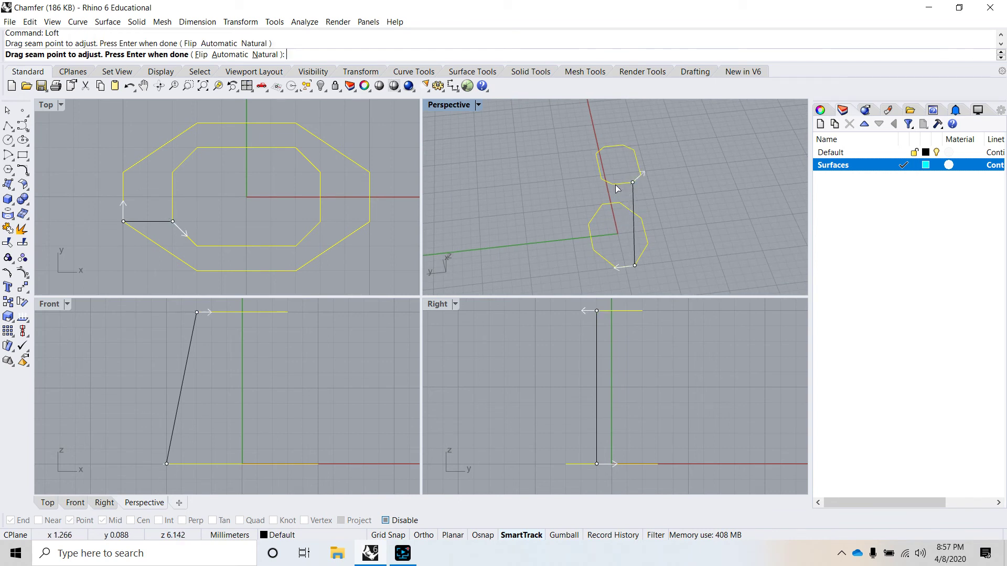
{"action": "left_click_drag", "start_coordinate": [634, 266], "coordinate": [608, 191]}
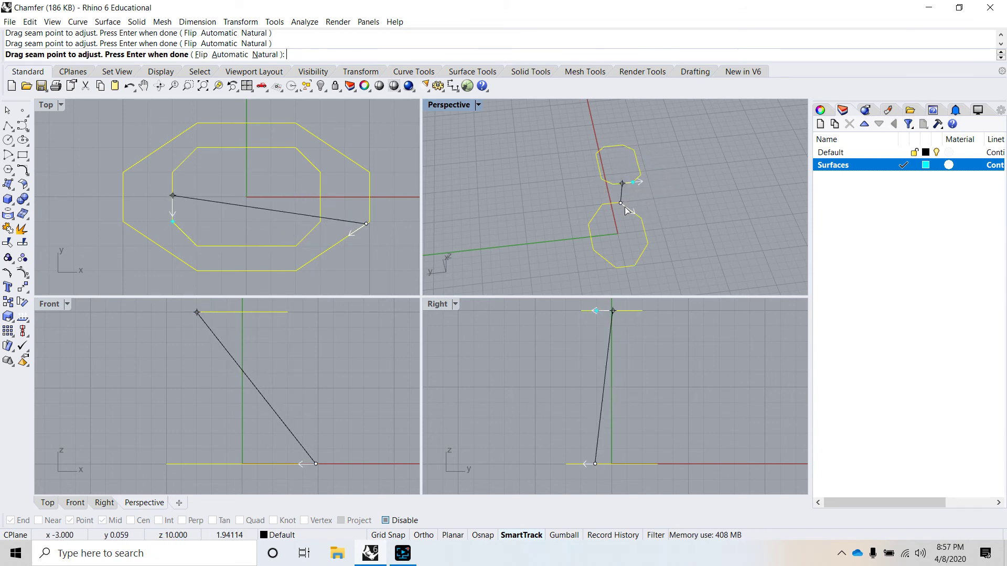
{"action": "right_click_drag", "start_coordinate": [678, 221], "coordinate": [663, 216]}
{"action": "double_click", "coordinate": [438, 105]}
{"action": "right_click_drag", "start_coordinate": [437, 109], "coordinate": [476, 397]}
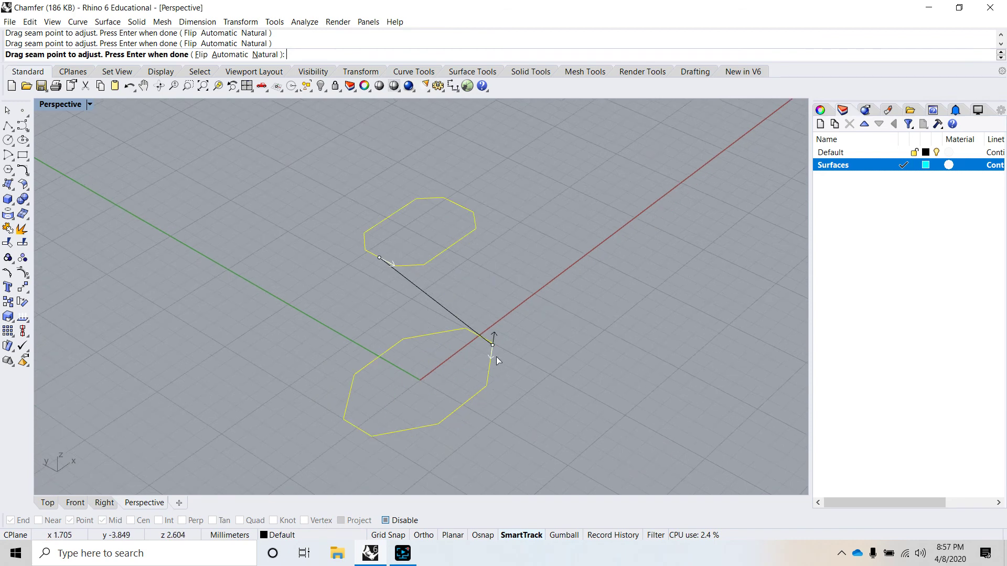
{"action": "left_click_drag", "start_coordinate": [492, 347], "coordinate": [344, 420]}
Cancel the twisted loft, rerun Loft and flip both octagons' seam directions
{"action": "key", "text": "Return"}
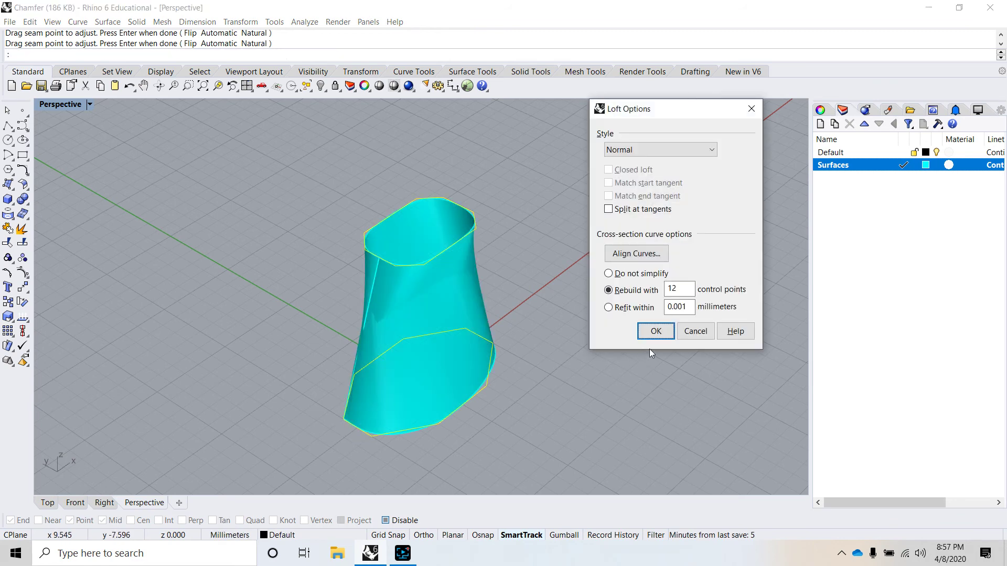
{"action": "left_click", "coordinate": [703, 333]}
{"action": "key", "text": "Return"}
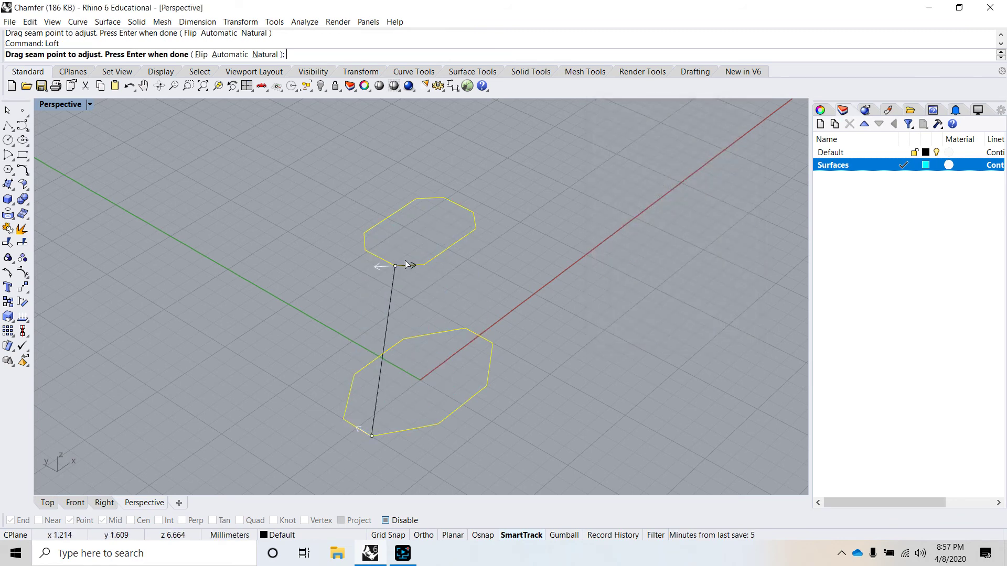
{"action": "left_click", "coordinate": [388, 268]}
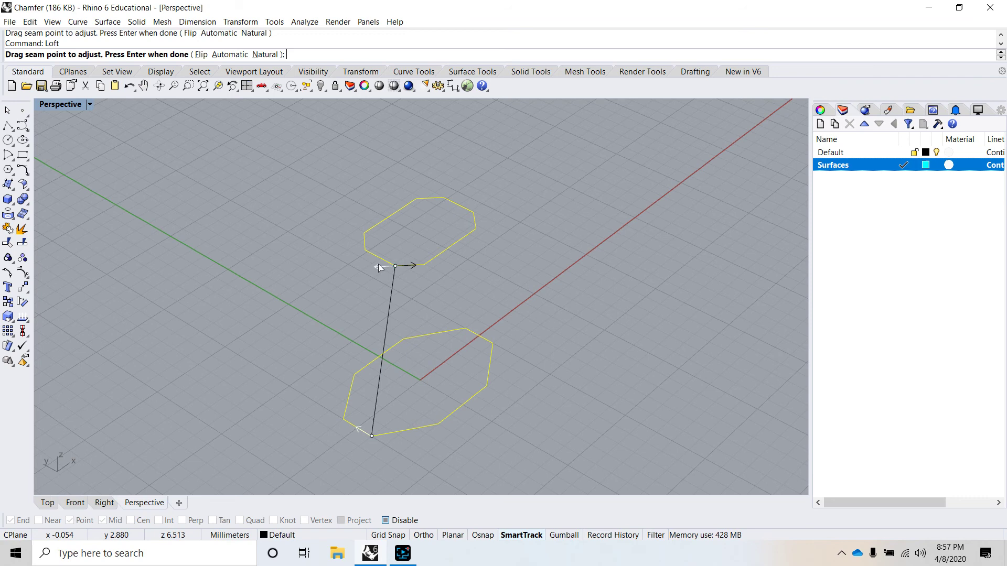
{"action": "left_click", "coordinate": [384, 443]}
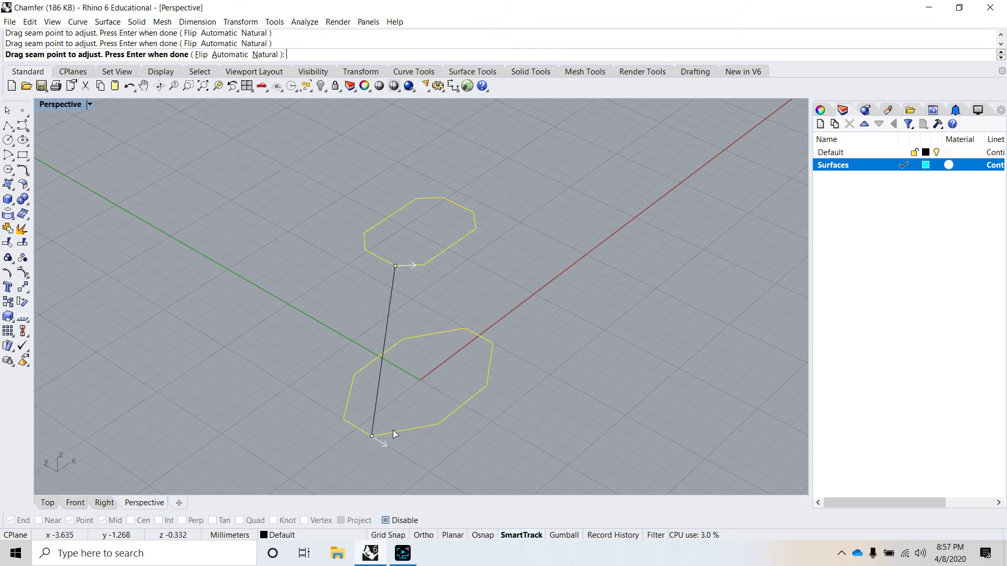
{"action": "key", "text": "Return"}
Rerun Loft, flip the upper seam and drag the lower seam to the matching corner
{"action": "left_click", "coordinate": [695, 330]}
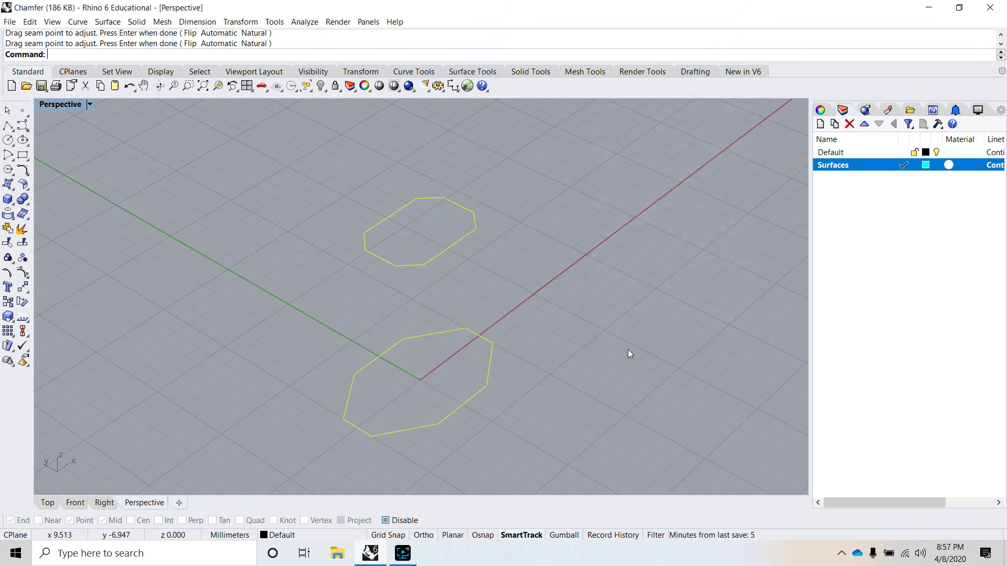
{"action": "key", "text": "Return"}
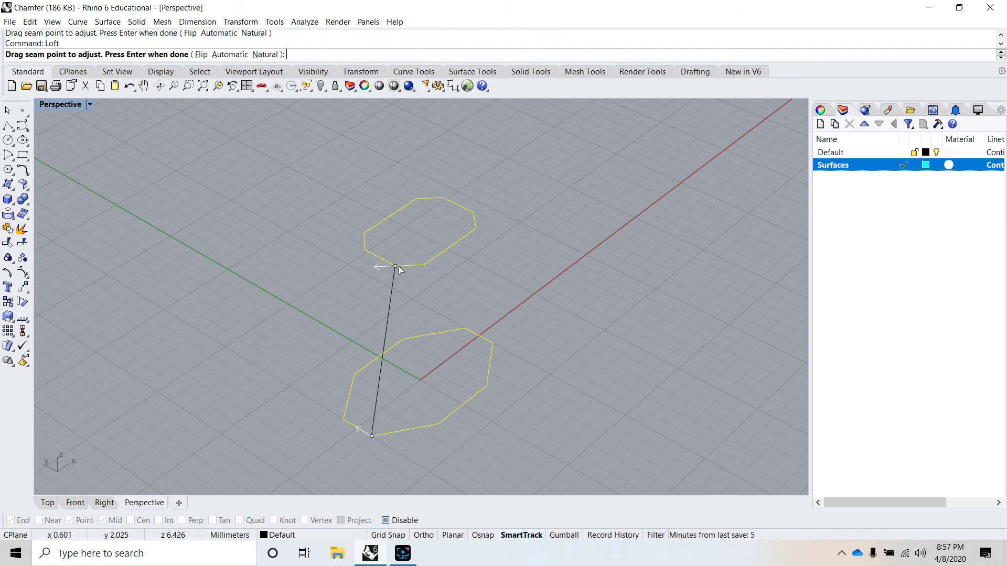
{"action": "left_click", "coordinate": [414, 267]}
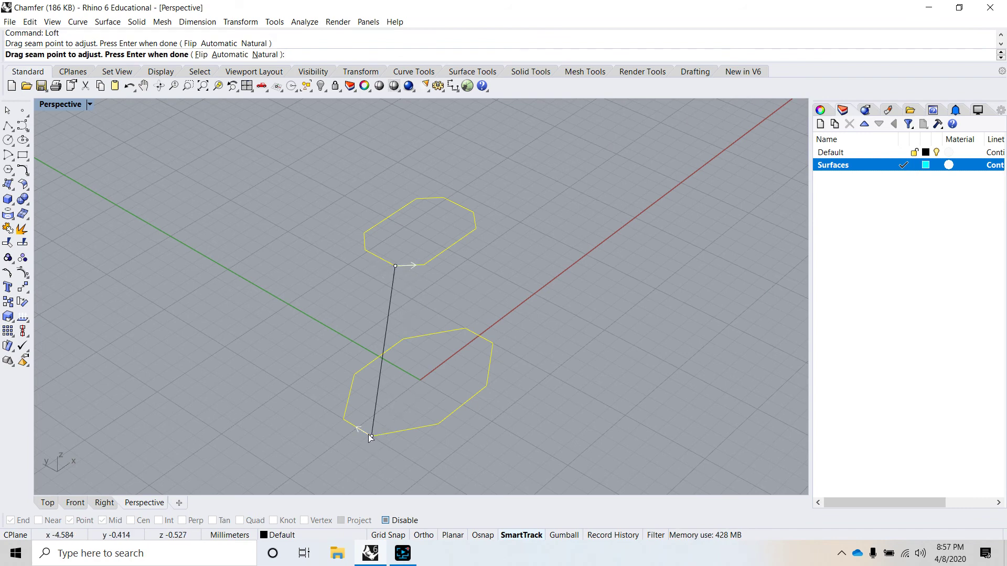
{"action": "left_click", "coordinate": [361, 432]}
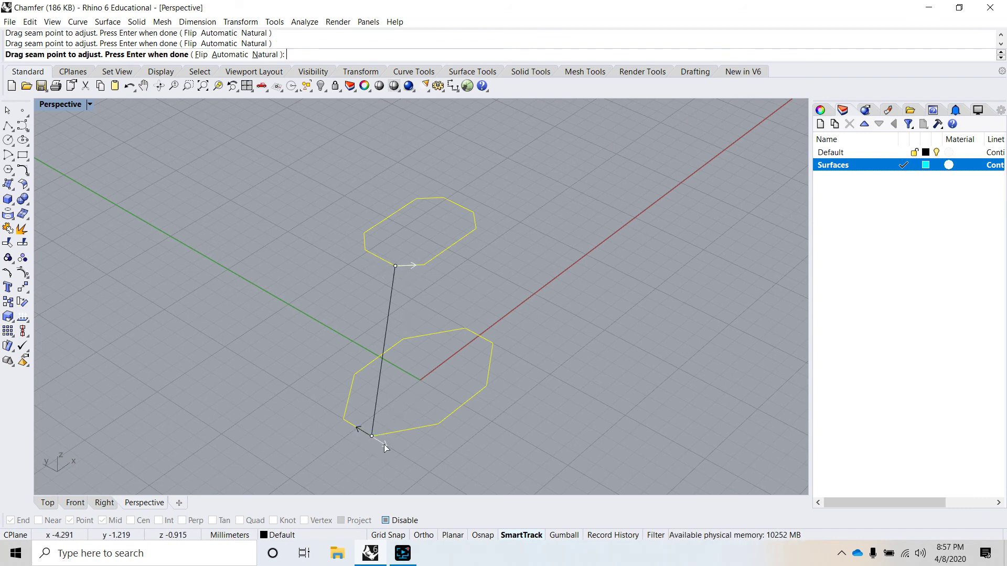
{"action": "left_click_drag", "start_coordinate": [375, 434], "coordinate": [386, 434]}
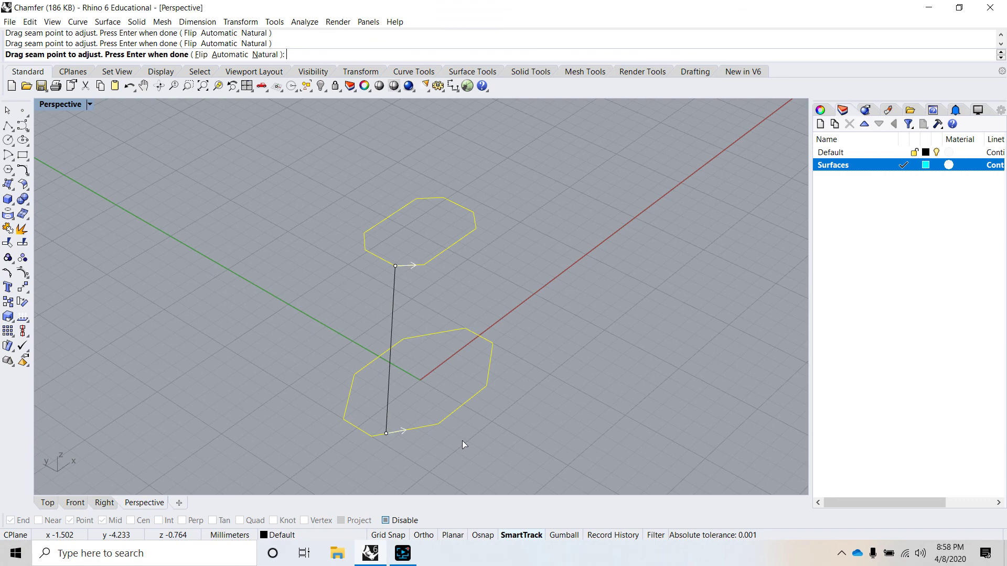
Set the loft to Tight style with Do not simplify for a faceted tapered surface
{"action": "key", "text": "Return"}
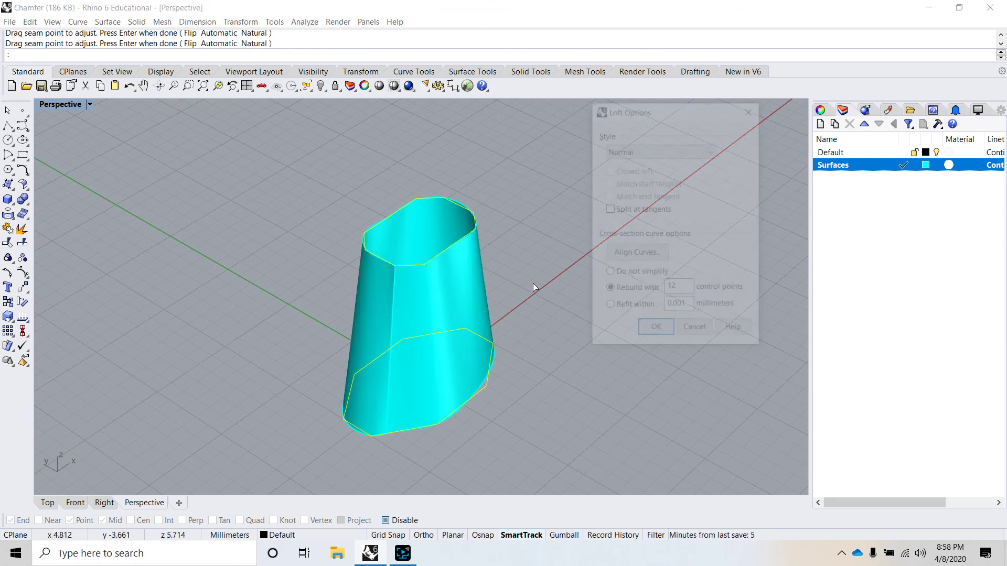
{"action": "right_click_drag", "start_coordinate": [531, 288], "coordinate": [461, 365]}
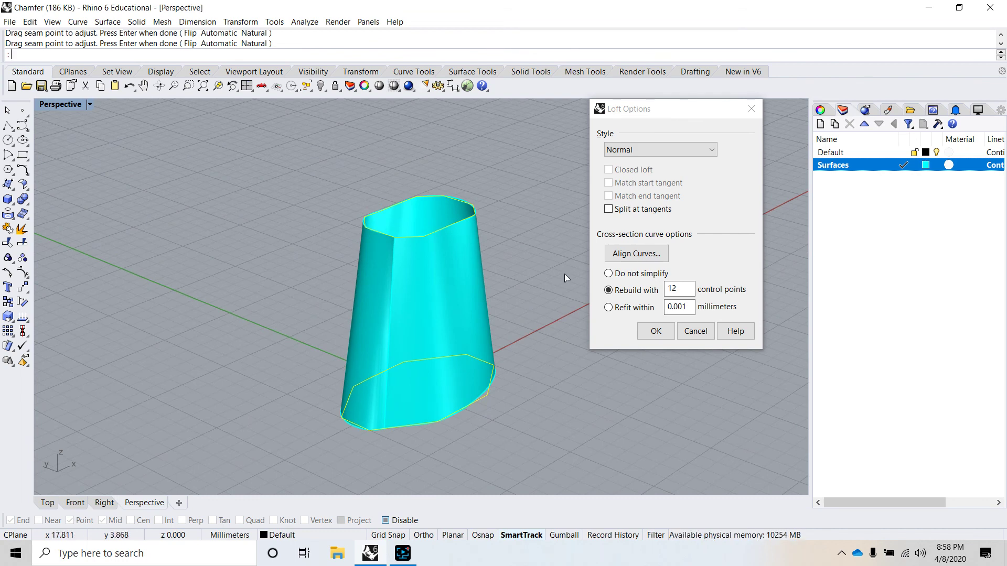
{"action": "left_click", "coordinate": [675, 149]}
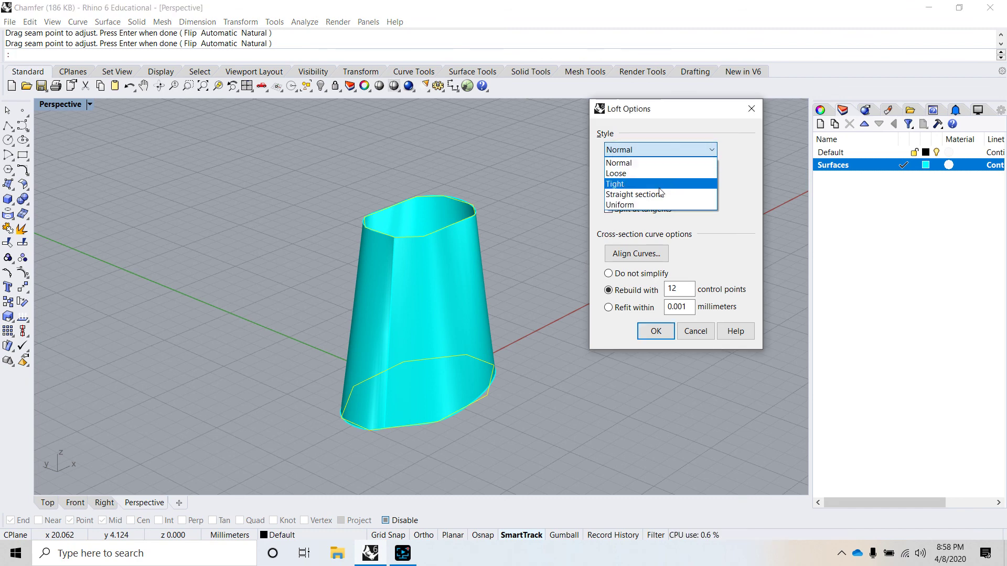
{"action": "left_click", "coordinate": [659, 187]}
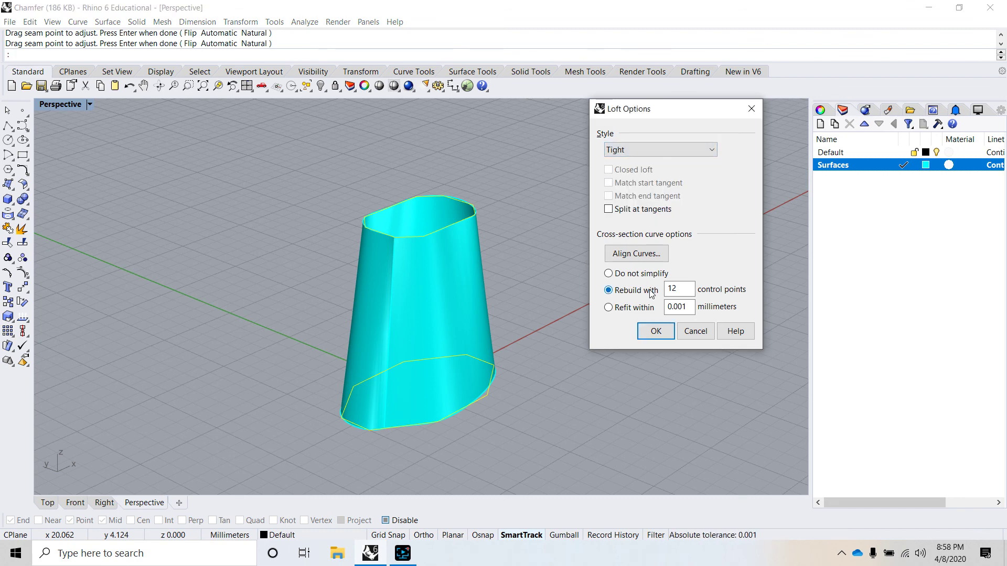
{"action": "left_click", "coordinate": [663, 153]}
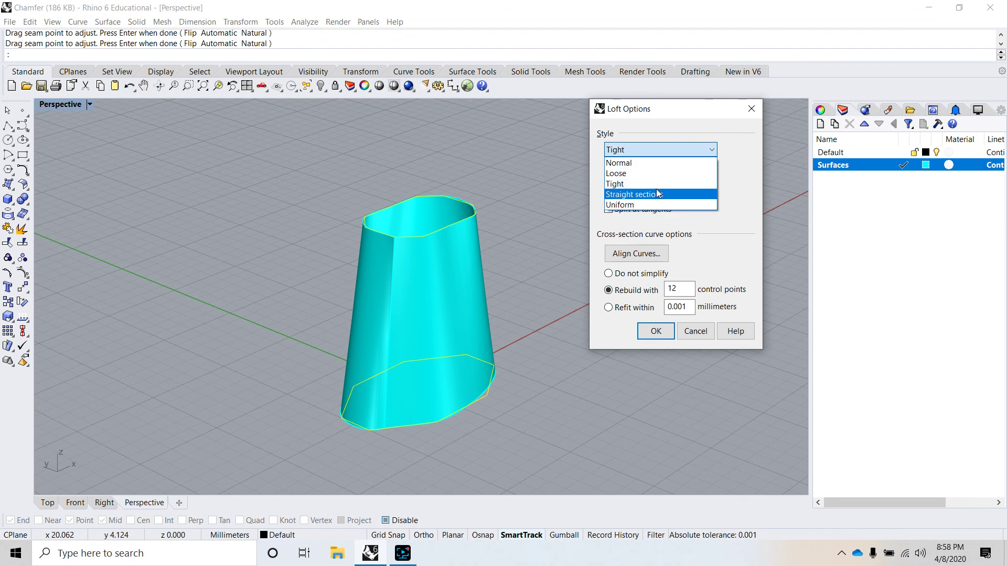
{"action": "left_click", "coordinate": [657, 192]}
{"action": "left_click", "coordinate": [660, 150]}
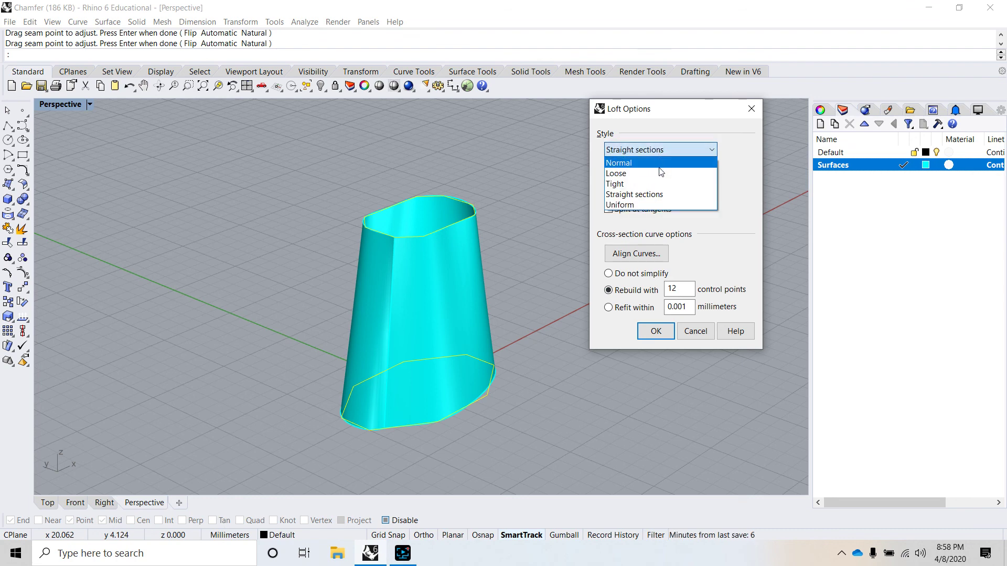
{"action": "left_click", "coordinate": [662, 184]}
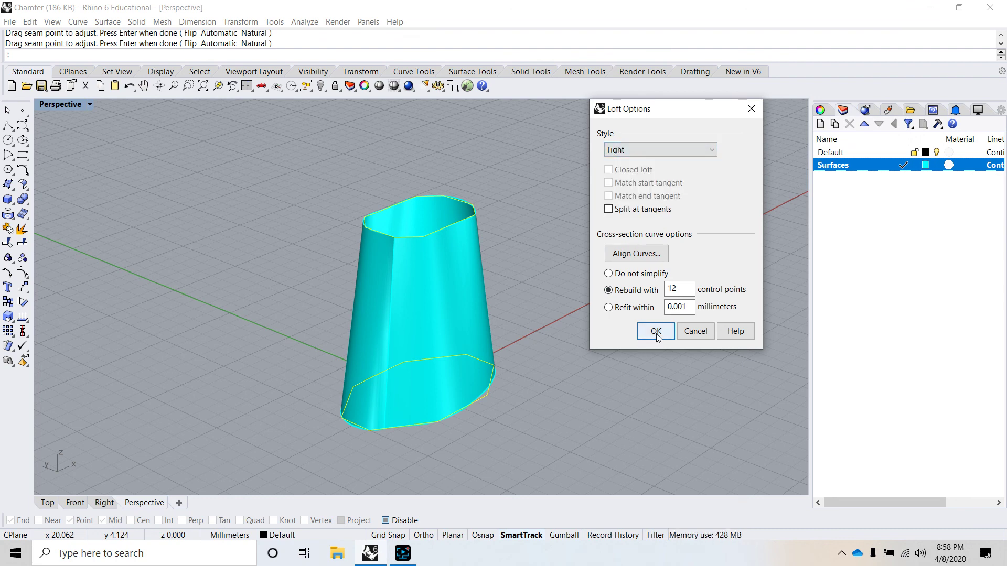
{"action": "left_click", "coordinate": [608, 274]}
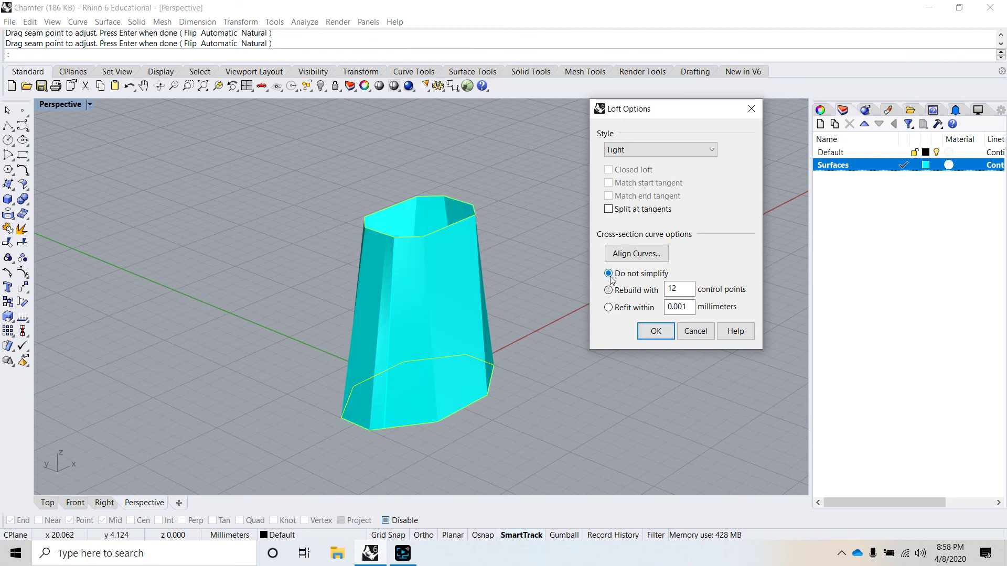
{"action": "right_click_drag", "start_coordinate": [520, 329], "coordinate": [423, 344]}
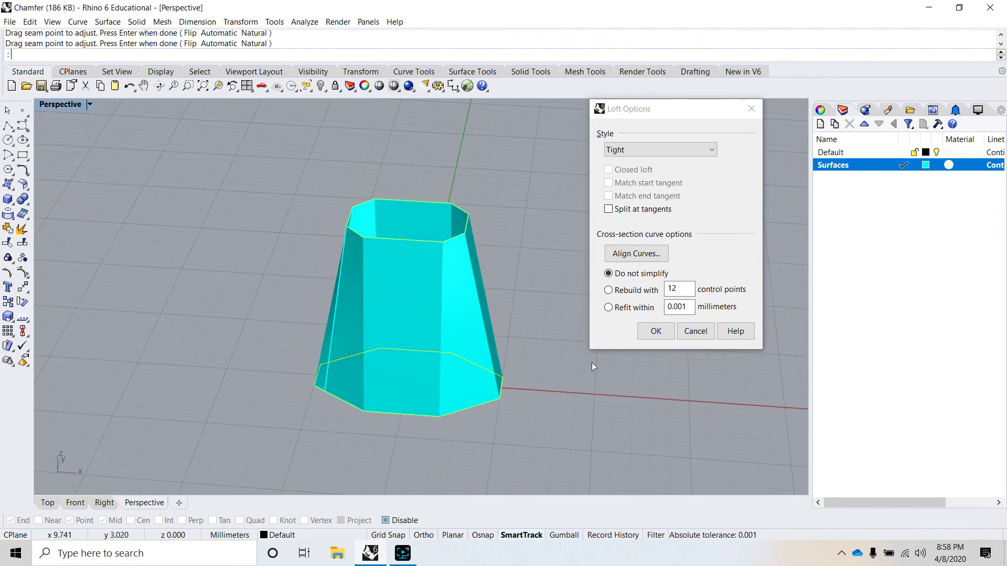